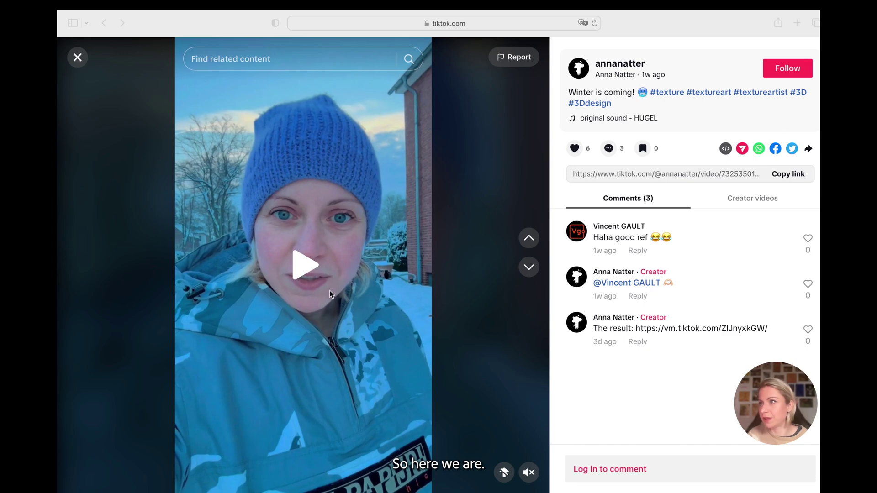
Play the TikTok video about winter and pause it again.
click(305, 270)
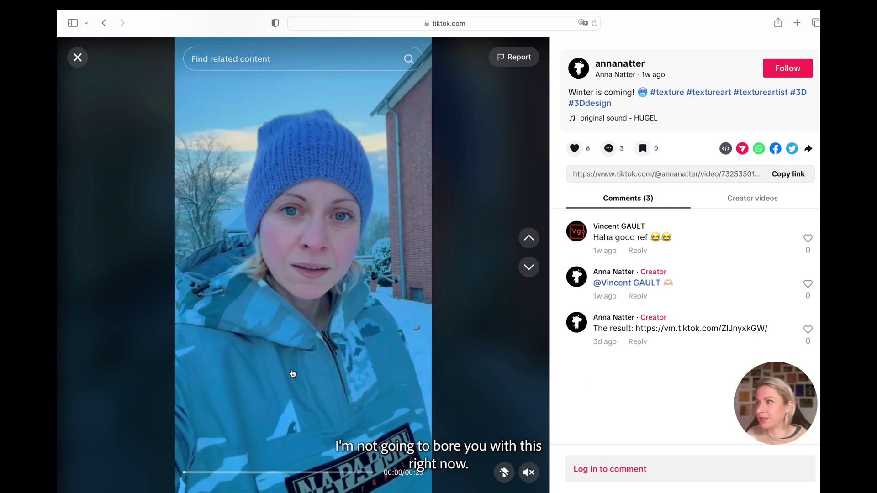
click(309, 319)
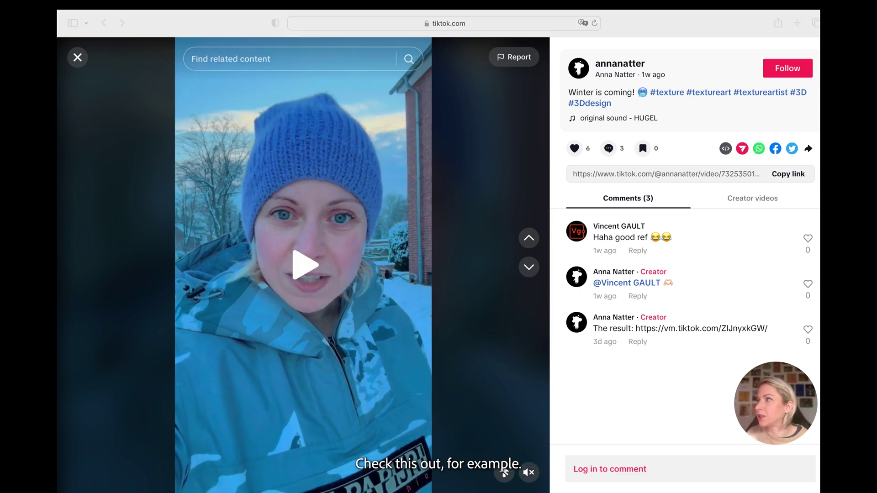
Switch to the IMG_9242.heic photo in Preview, widen its window and zoom in on the snow texture.
key(ctrl+Left)
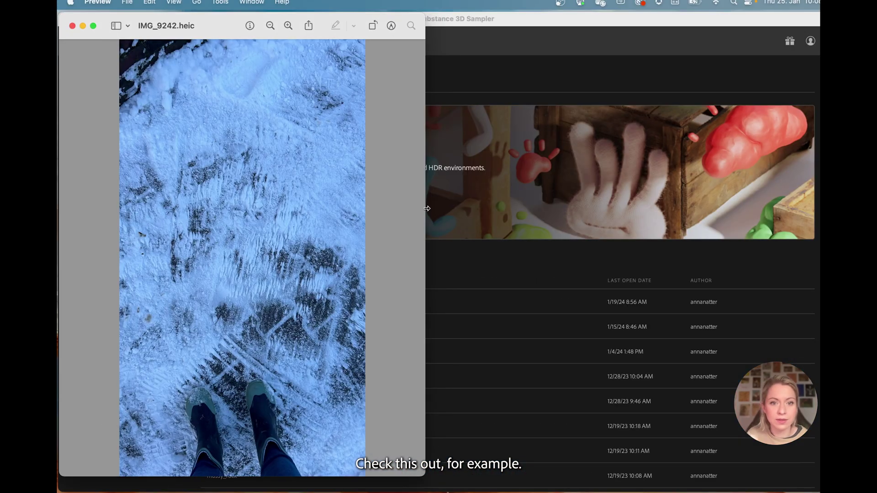
drag(426, 206, 688, 220)
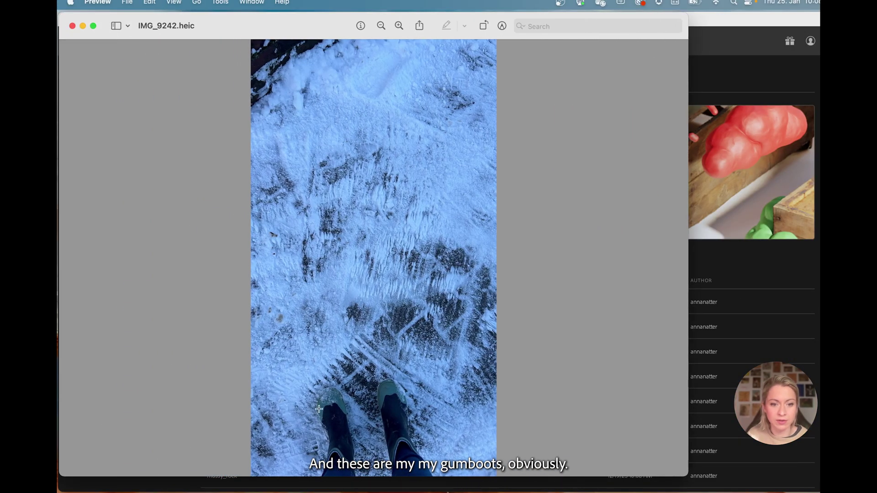
click(400, 25)
click(399, 25)
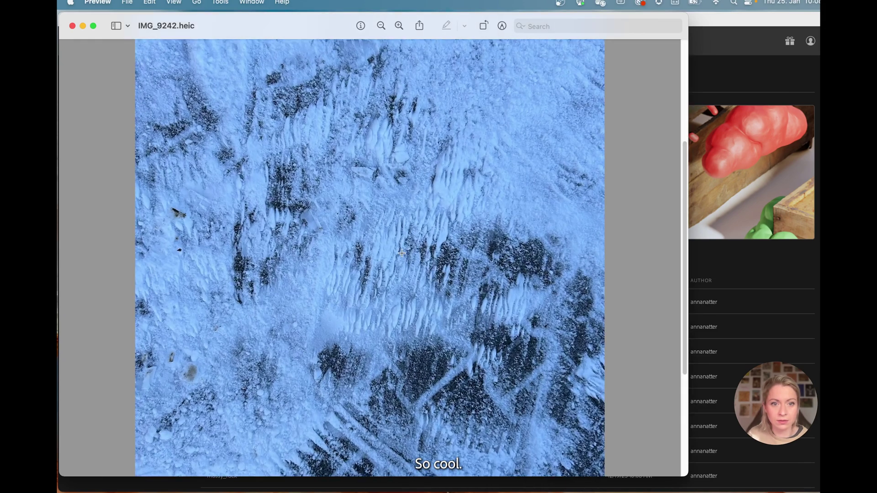
scroll(447, 279, up, 5)
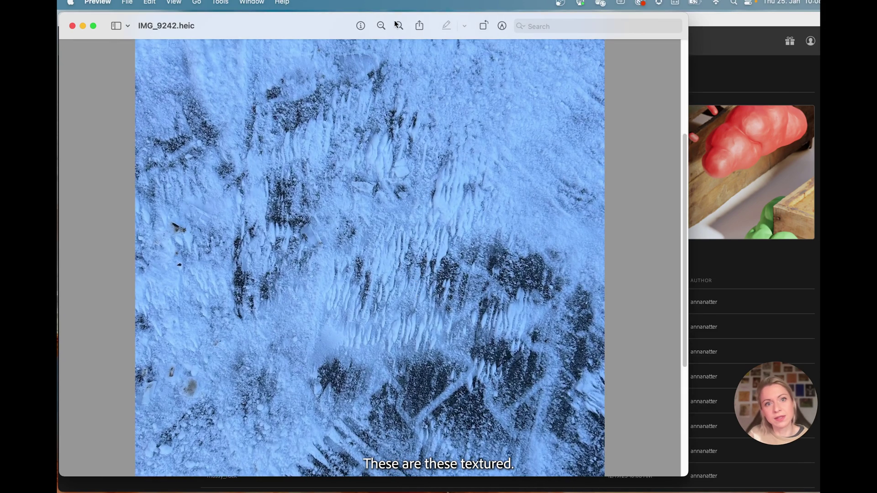
key(super+equal)
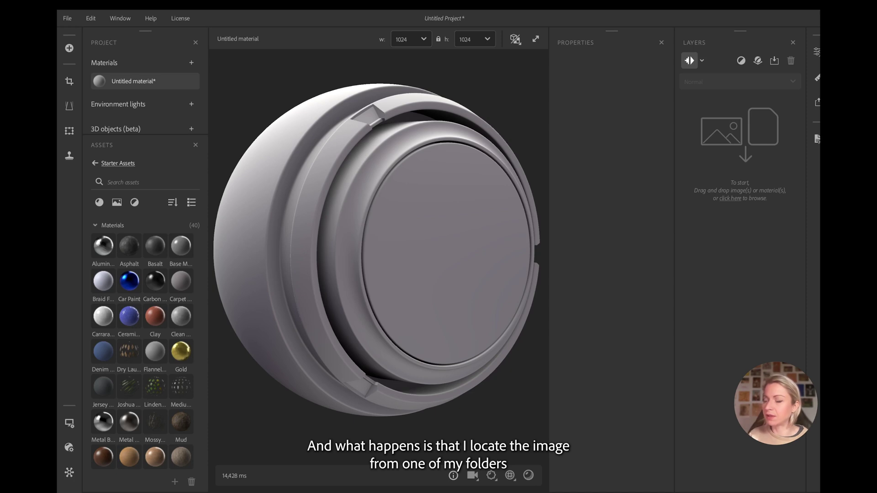
In Substance 3D Sampler, import IMG_9244.jpg with the Image to material (AI Powered) template, with the crop option enabled.
drag(816, 296, 421, 232)
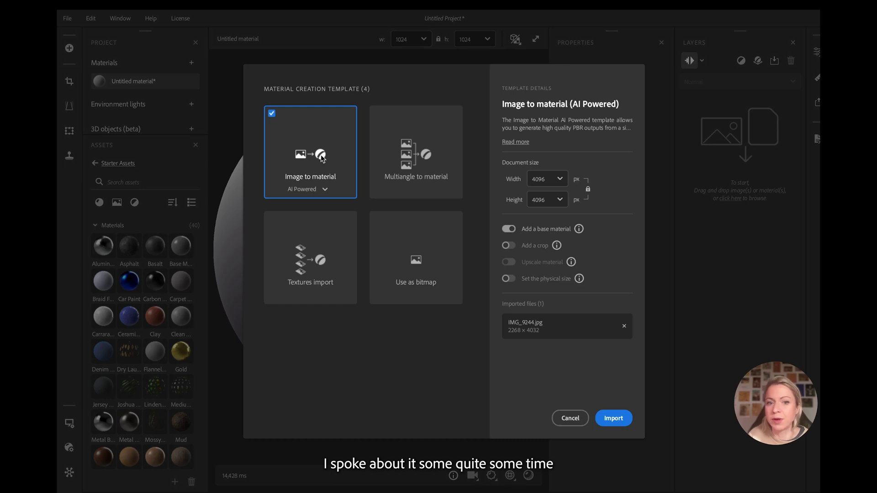
click(508, 246)
mouse_move(556, 247)
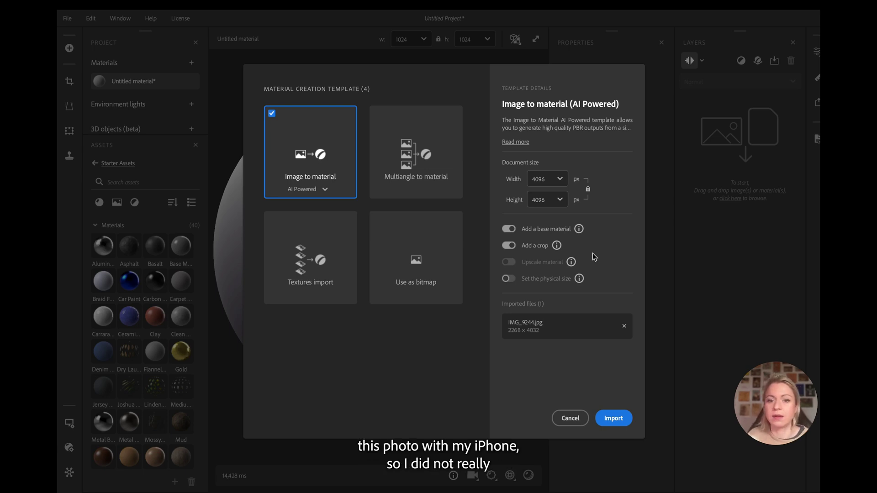
click(614, 419)
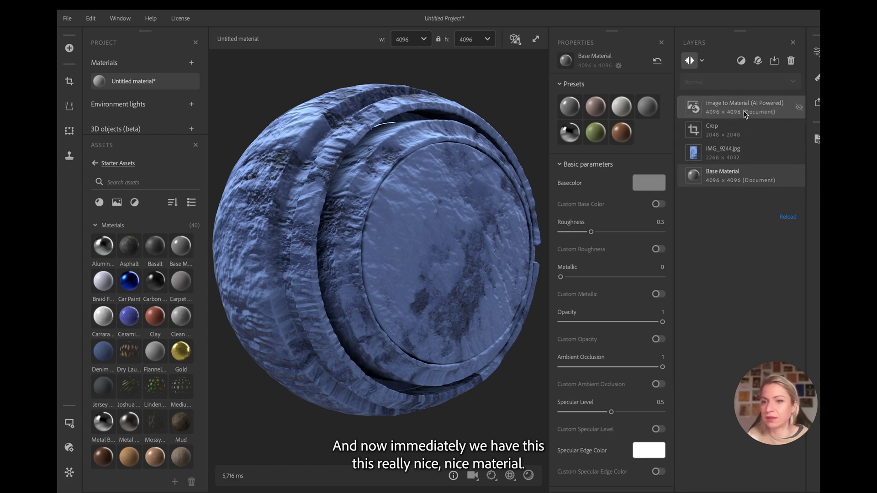
Lower the document resolution to 2048 × 2048 and show the 3D and 2D views side by side.
click(475, 40)
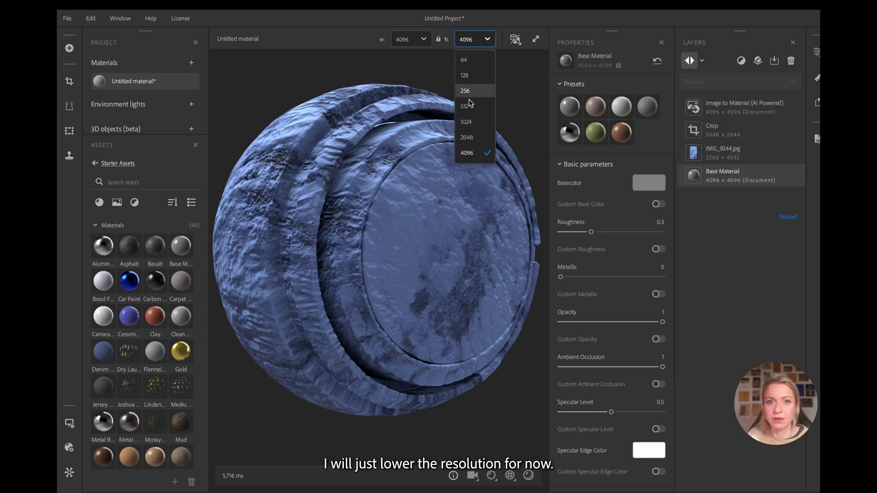
click(475, 138)
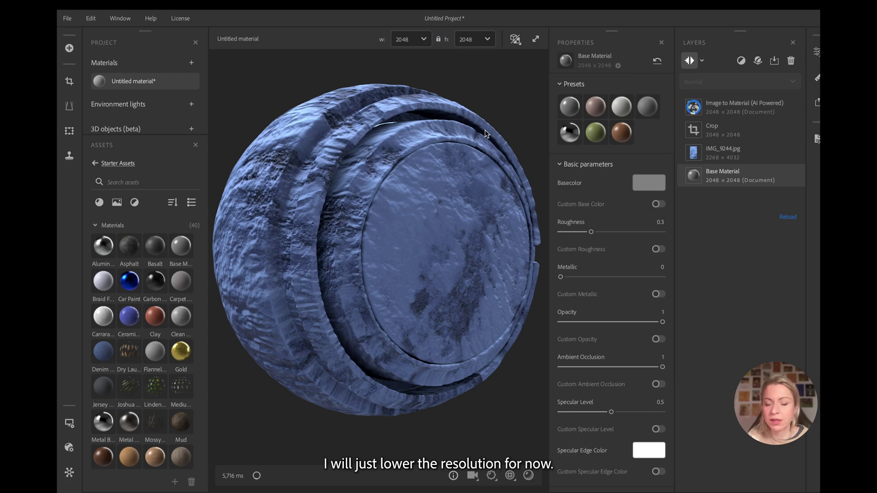
click(515, 40)
click(512, 64)
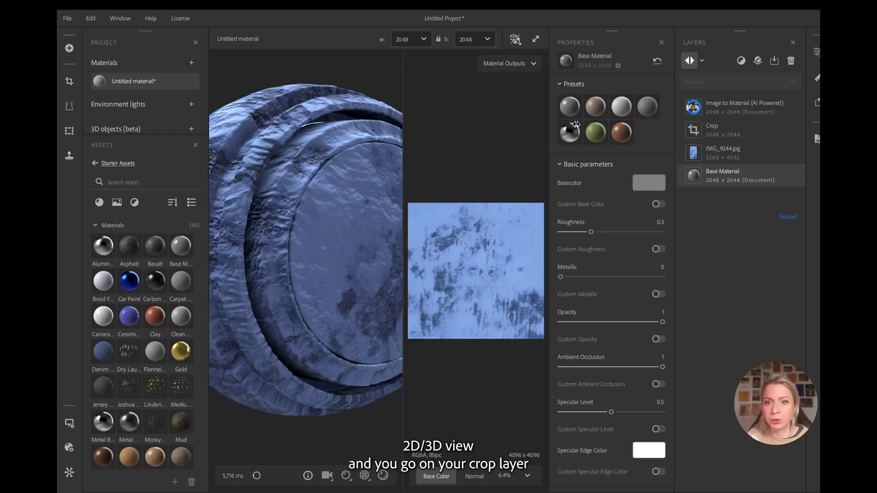
Reposition the Crop layer's area slightly lower on the snow photo and shrink it to a smaller square.
click(740, 130)
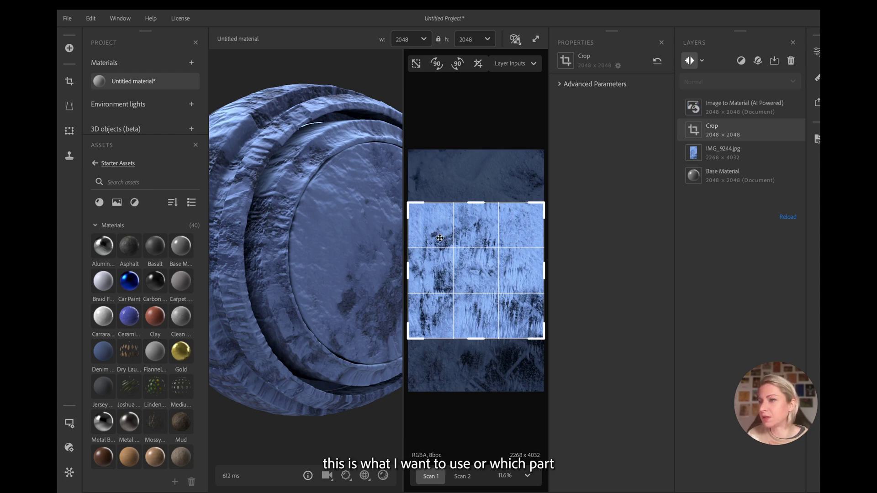
mouse_move(473, 258)
mouse_down()
mouse_move(473, 293)
mouse_move(474, 269)
mouse_up()
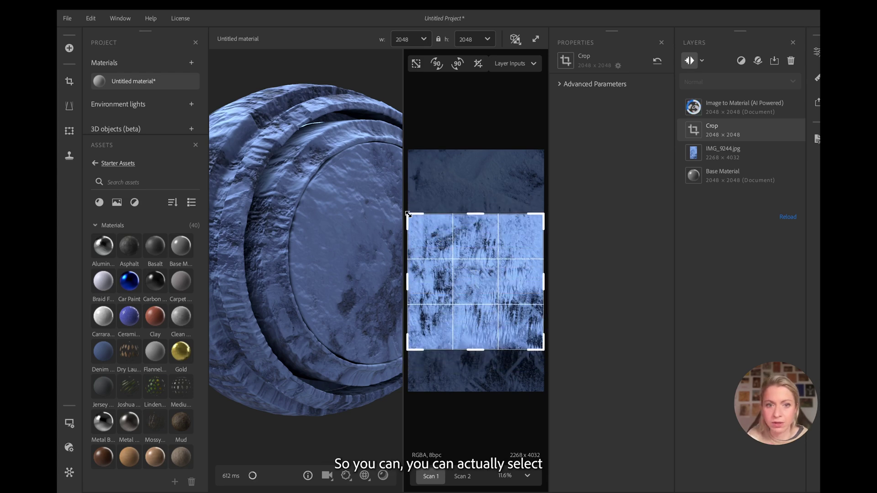
drag(408, 213, 422, 226)
drag(454, 257, 459, 261)
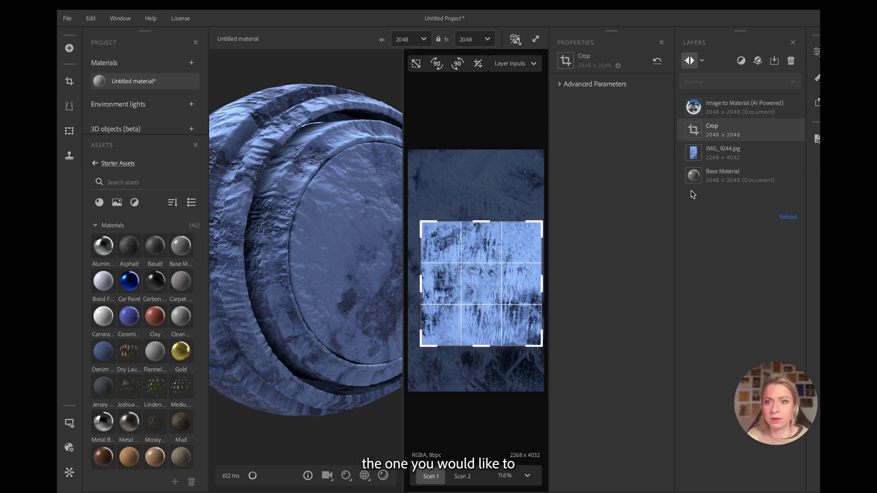
Return to the 3D-only view and set the texture tiling to 4 to check the material's repetition.
click(516, 39)
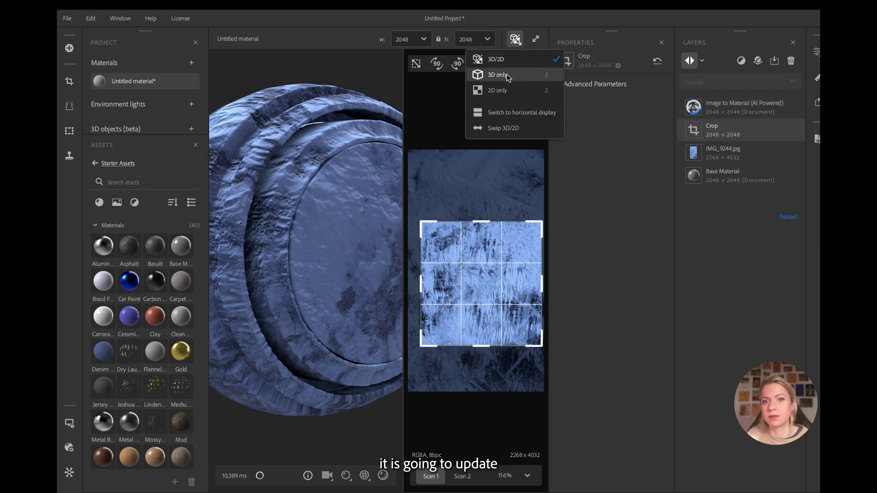
click(507, 76)
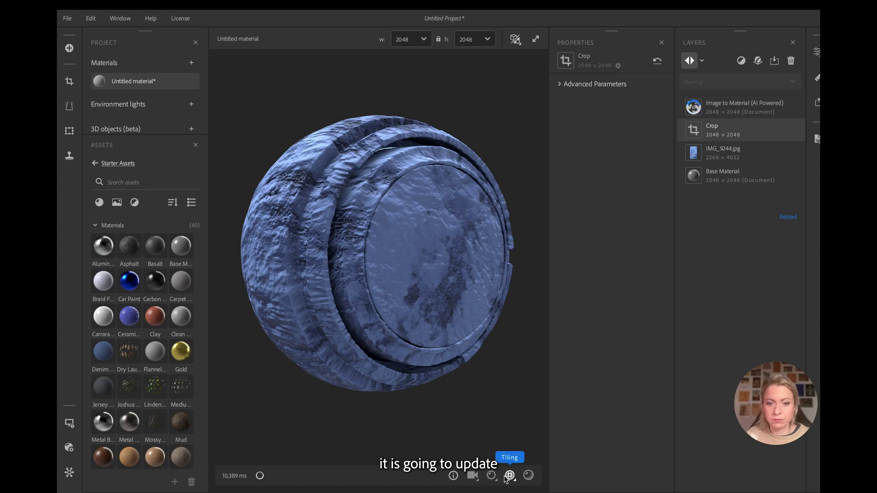
mouse_move(510, 475)
click(496, 445)
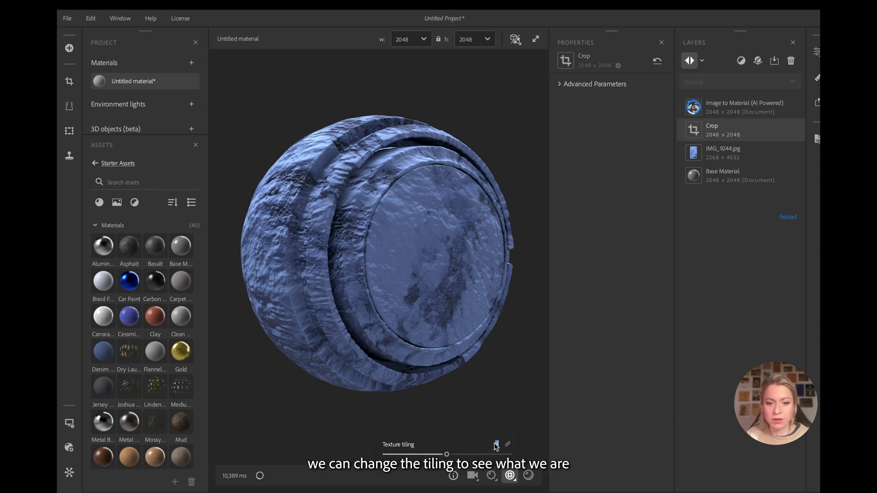
text(4)
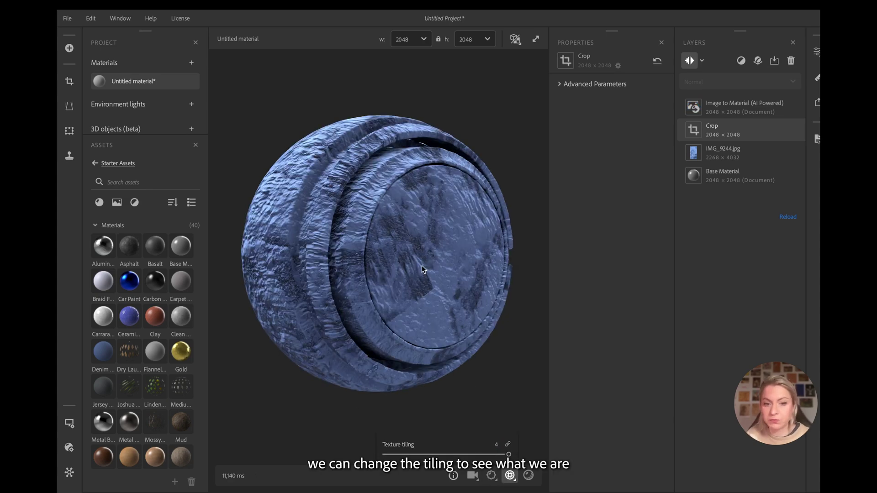
drag(420, 265, 394, 255)
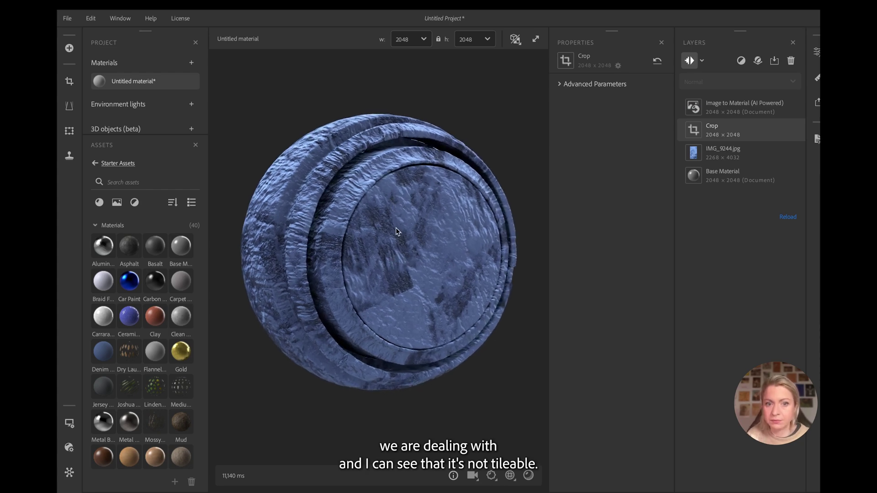
Add a Make It Tile filter on top of the layer stack.
click(742, 62)
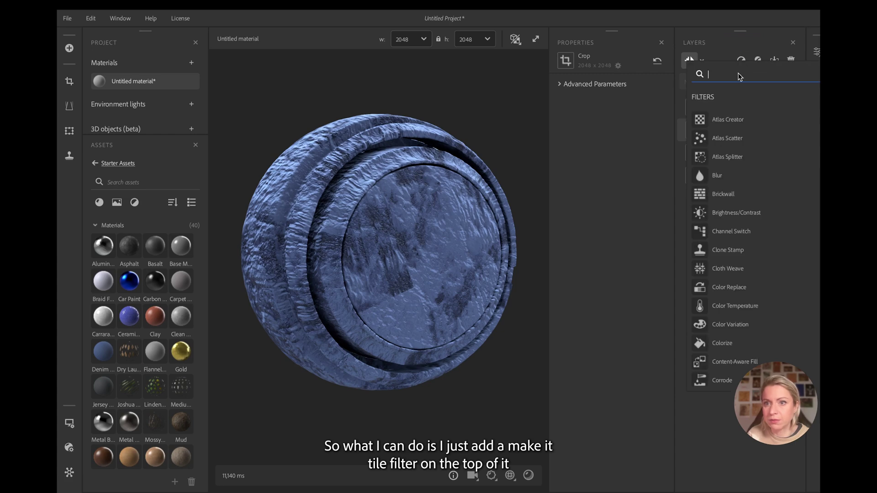
text(make)
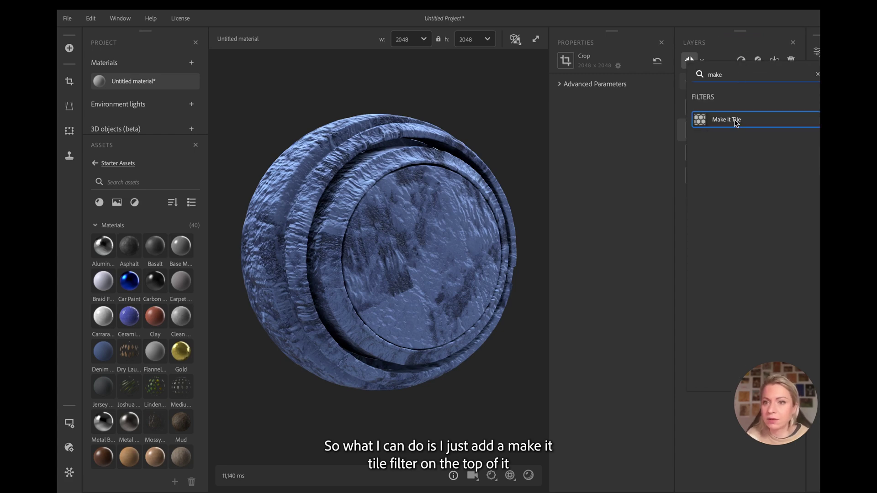
click(736, 120)
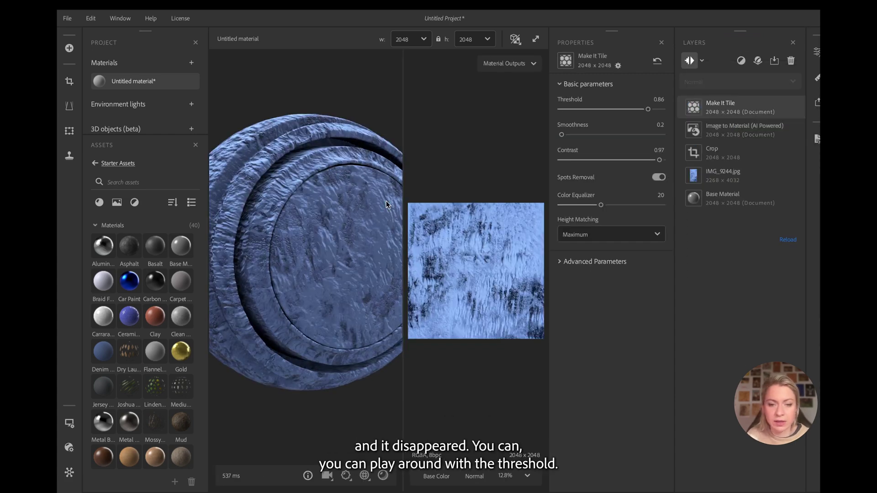
Set the Make It Tile filter's smoothness to 7.12 and contrast to 0.66, and return to the 3D-only view.
click(648, 110)
drag(649, 110, 647, 111)
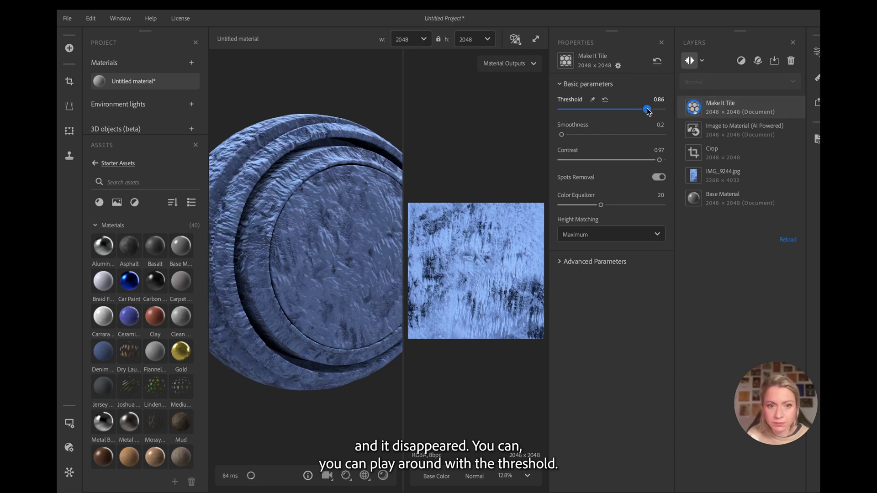
drag(562, 134, 605, 135)
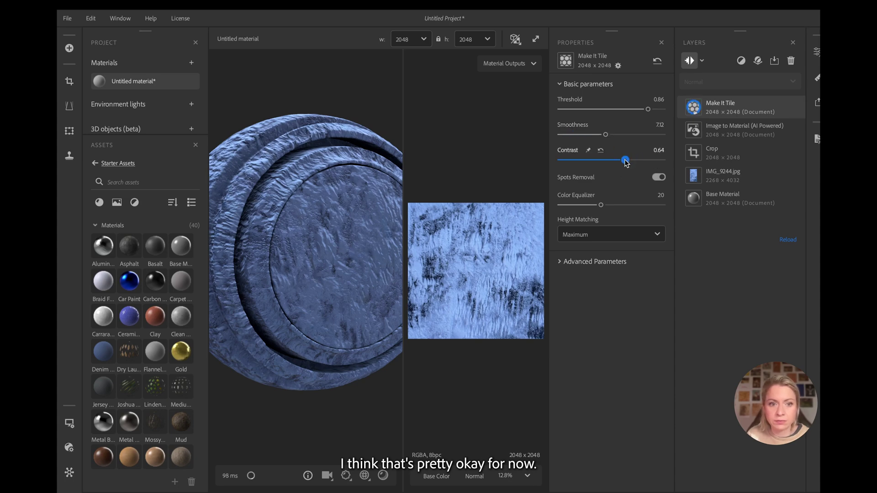
drag(625, 160, 627, 160)
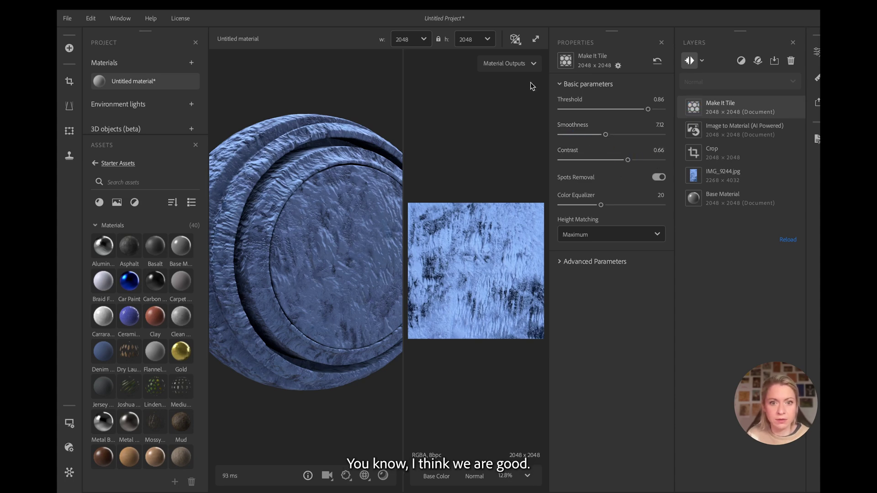
click(515, 38)
click(504, 76)
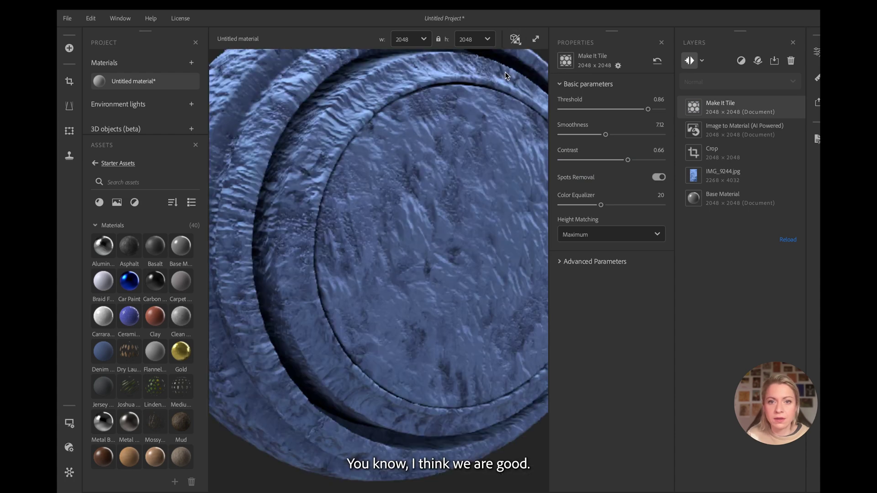
mouse_move(408, 236)
mouse_down()
mouse_move(432, 216)
mouse_move(420, 226)
mouse_up()
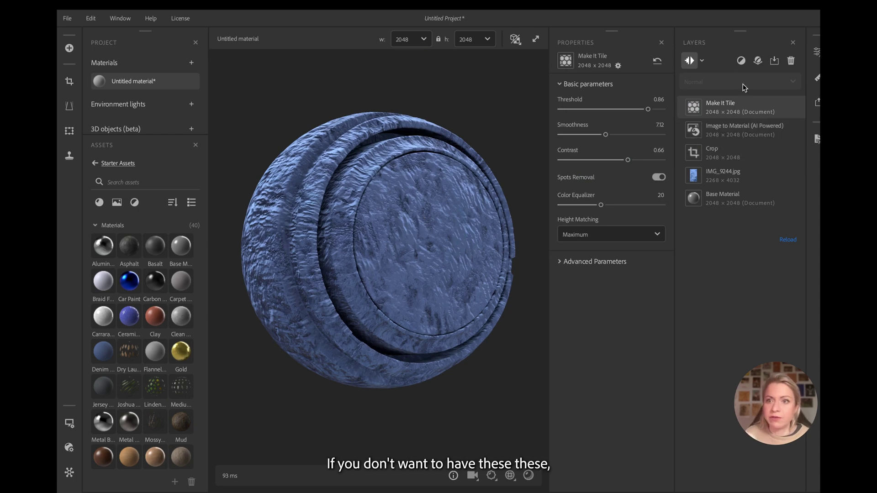
Add a Hue/Saturation filter on top of the stack and set its saturation to -0.36 and lightness to 0.04.
click(741, 60)
text(hue)
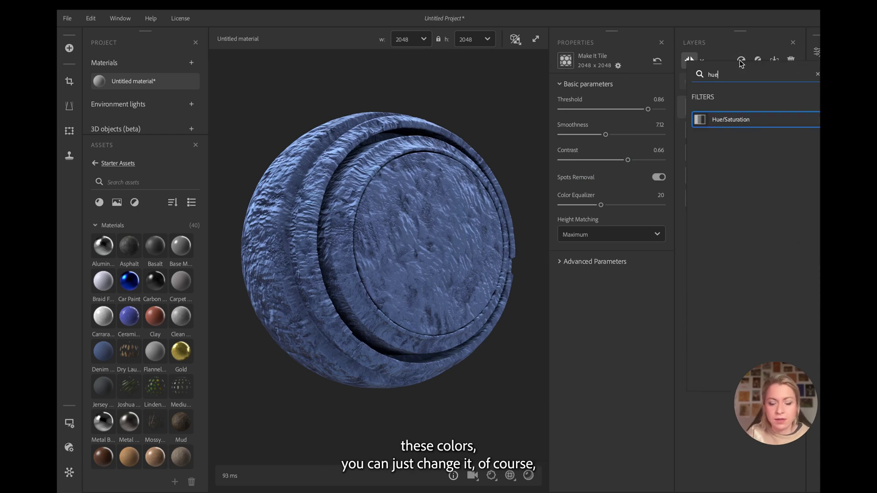
click(728, 120)
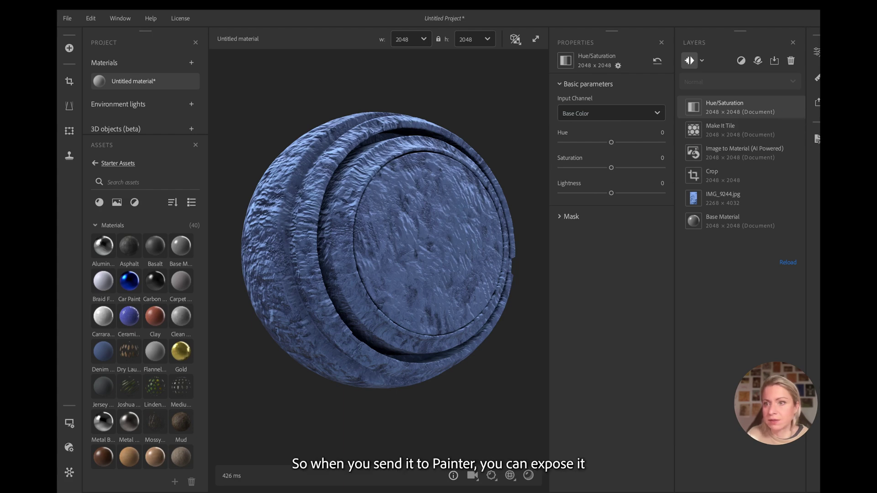
click(817, 102)
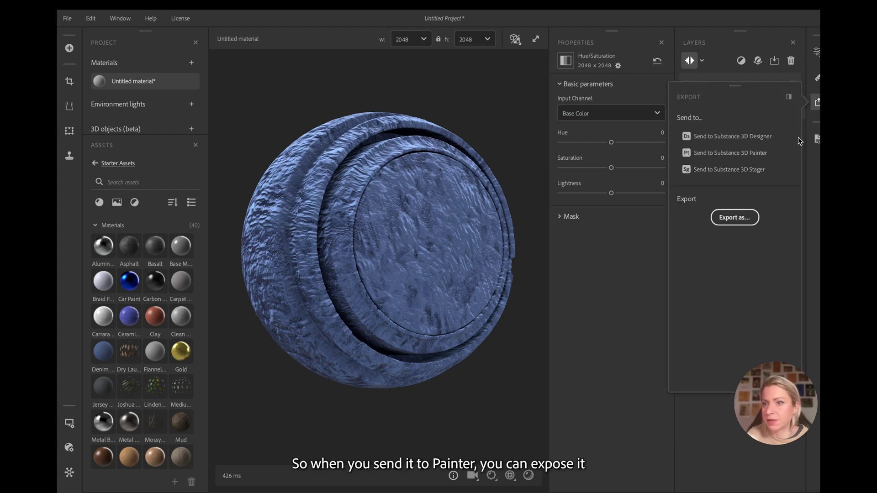
click(817, 102)
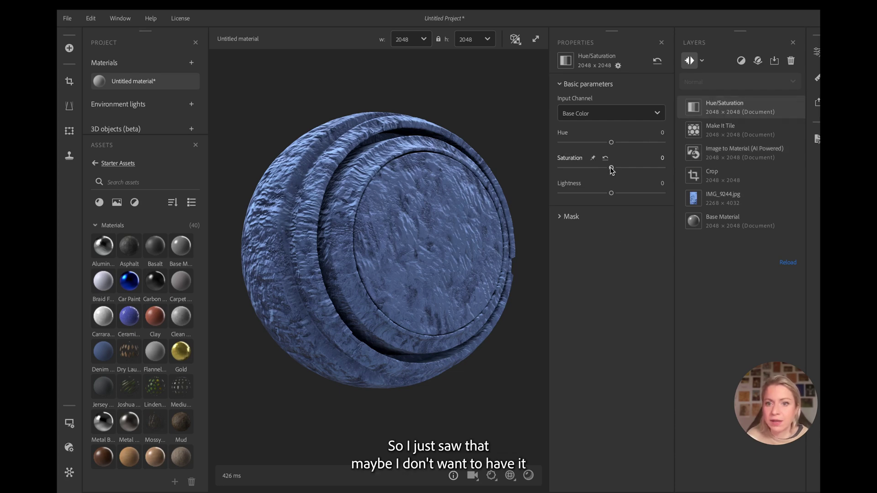
drag(612, 170, 615, 197)
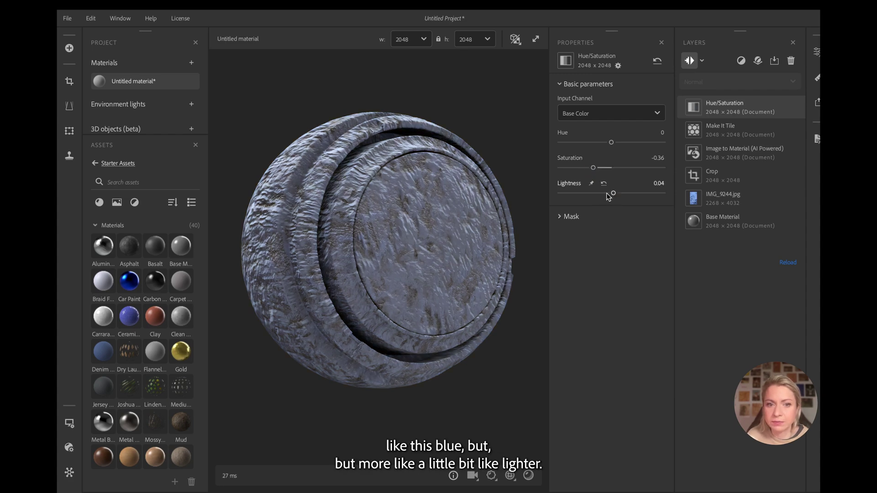
Add a Dirt filter on top of the layer stack and set its quantity to 0.31.
click(740, 60)
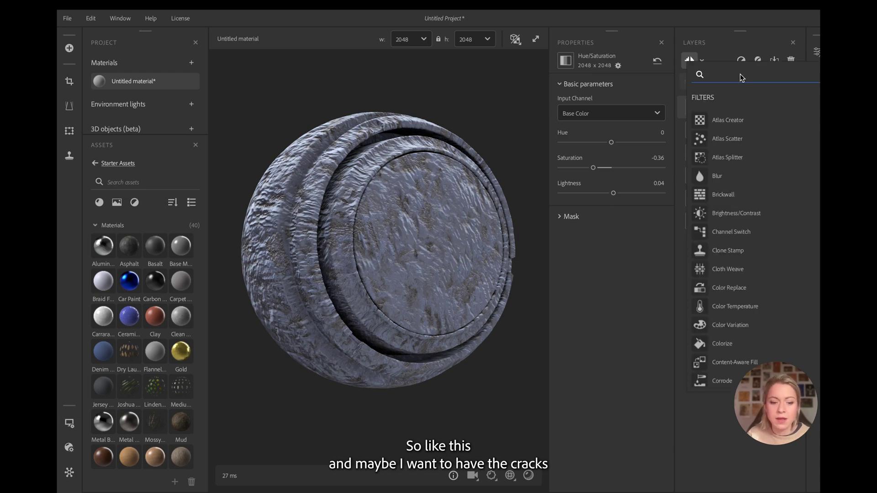
text(dirt)
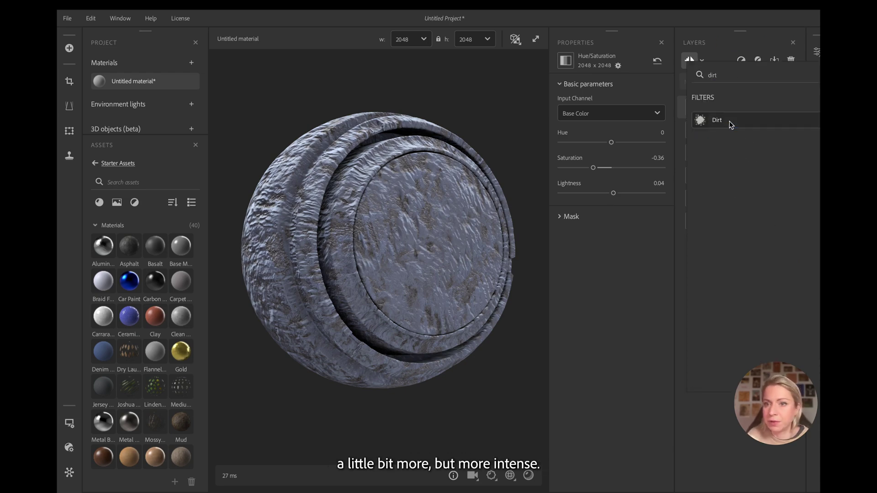
click(731, 123)
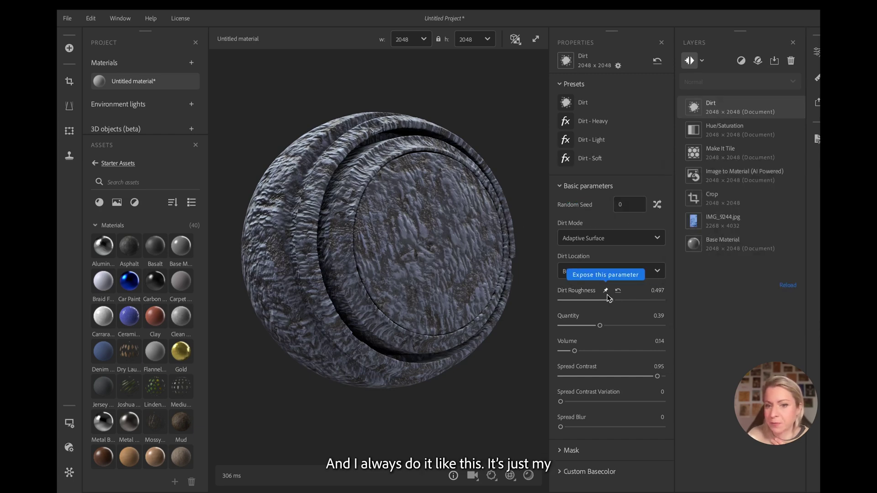
drag(600, 327, 593, 330)
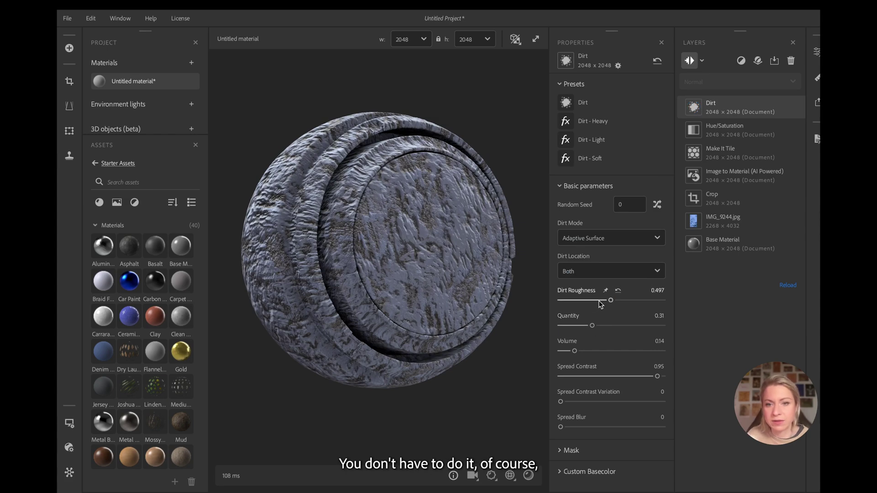
drag(439, 223, 415, 226)
Set Color #1 in the Dirt filter's Custom Basecolor settings to neutral gray #7D7D7D.
click(567, 470)
scroll(607, 447, down, 4)
click(650, 434)
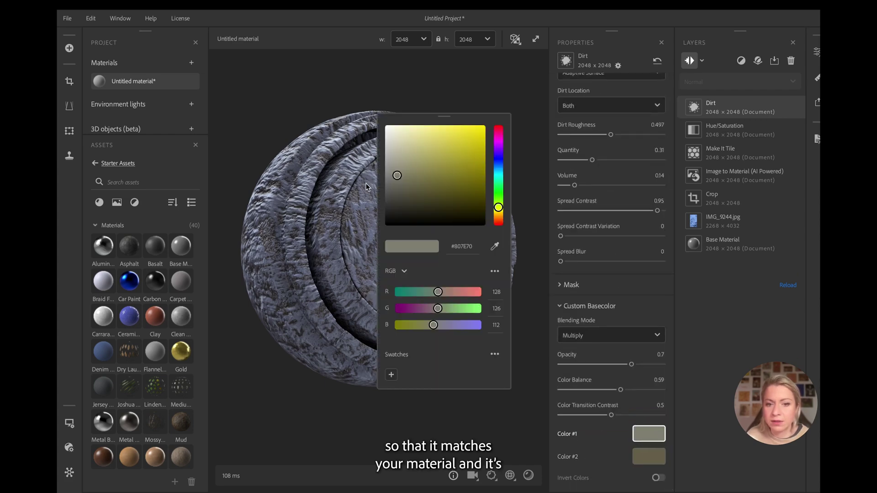
drag(395, 195, 383, 179)
click(644, 455)
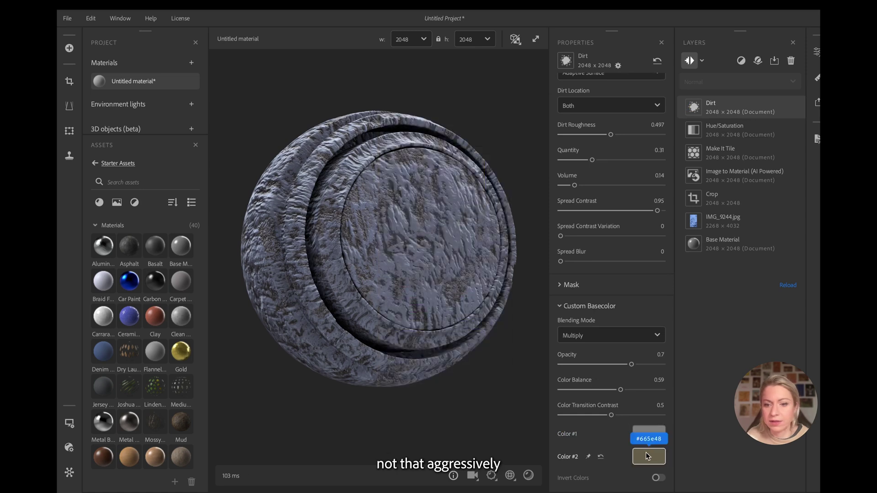
Set the Dirt filter's Color #2 to light gray #A2A2A2 with its hue shifted to blue.
click(648, 457)
drag(416, 208, 385, 162)
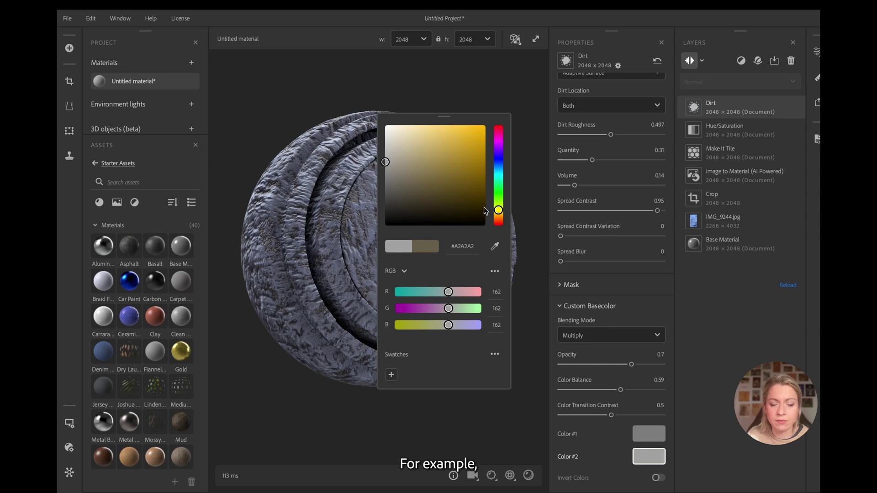
drag(499, 154, 498, 162)
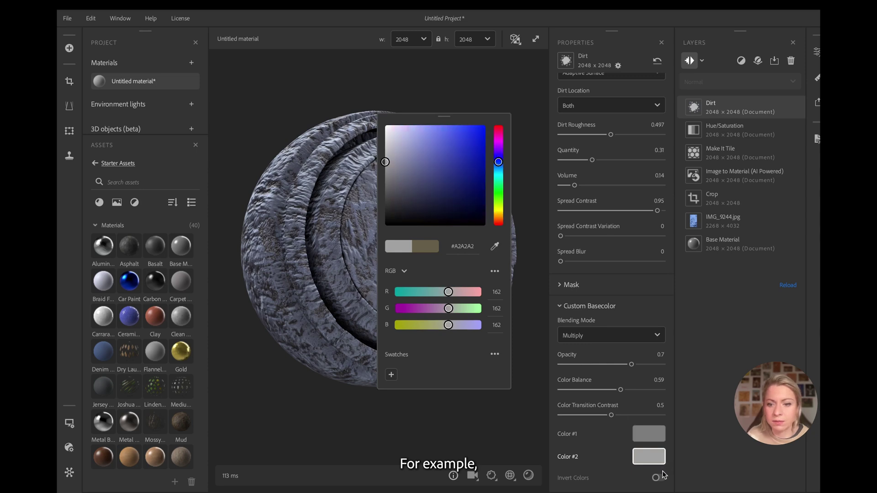
click(649, 436)
Shift the hue of the Dirt filter's Color #1 to blue and check the material on the preview sphere.
click(649, 436)
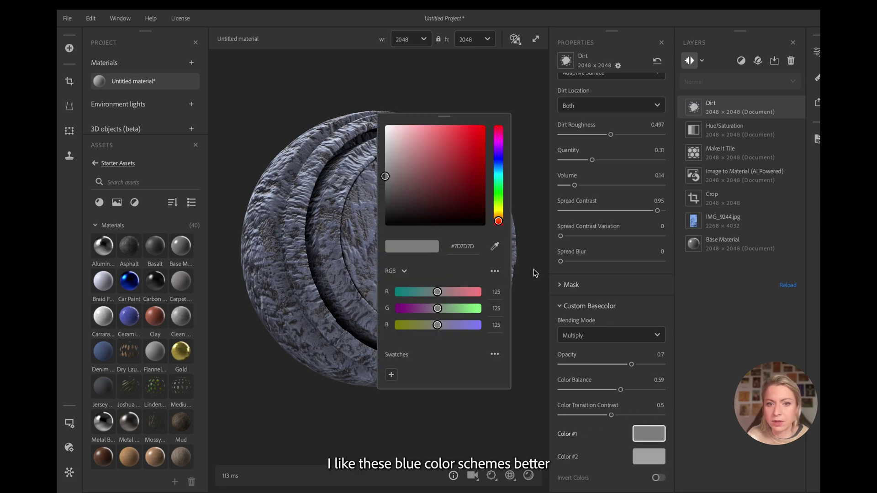
click(499, 161)
click(652, 443)
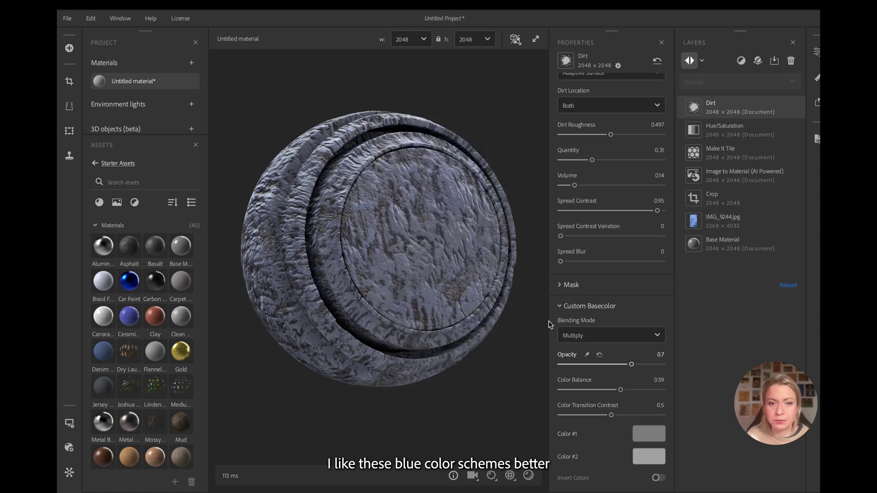
drag(466, 279, 466, 219)
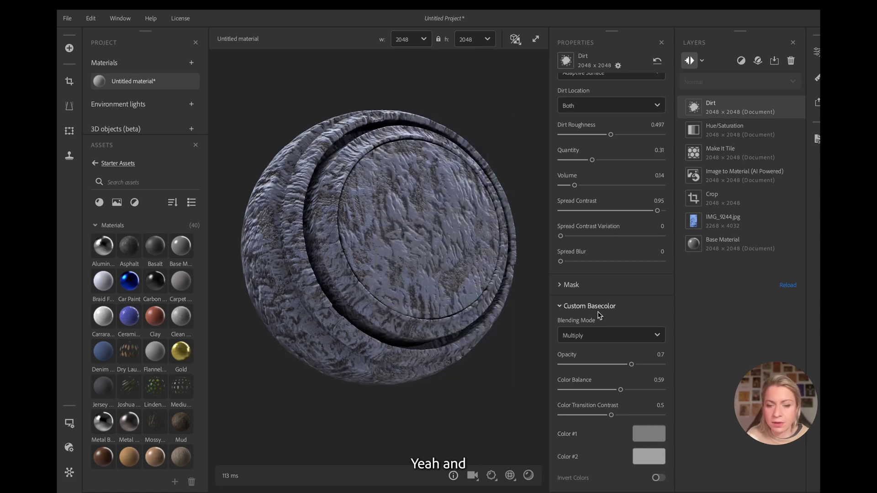
Refine the Dirt filter with spread blur 0.17, spread contrast 0.84 and quantity 0.26.
click(577, 261)
scroll(606, 285, up, 1)
scroll(606, 285, up, 2)
drag(657, 304, 646, 304)
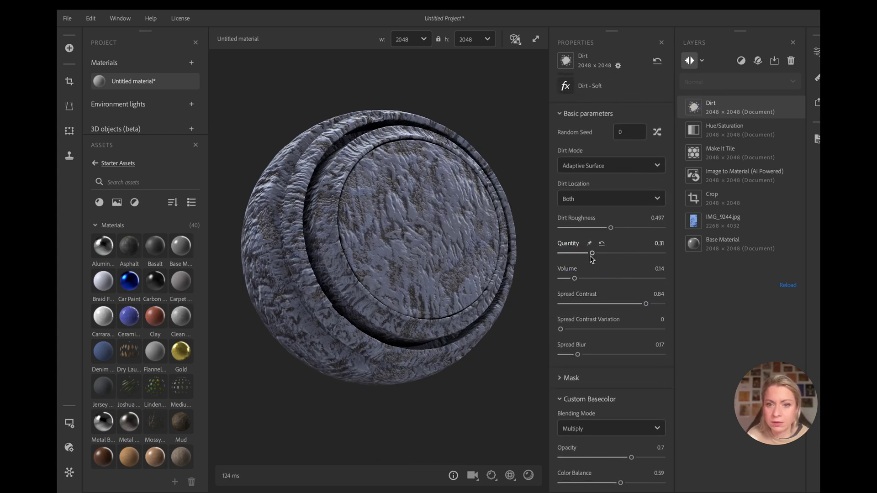
drag(592, 254, 588, 256)
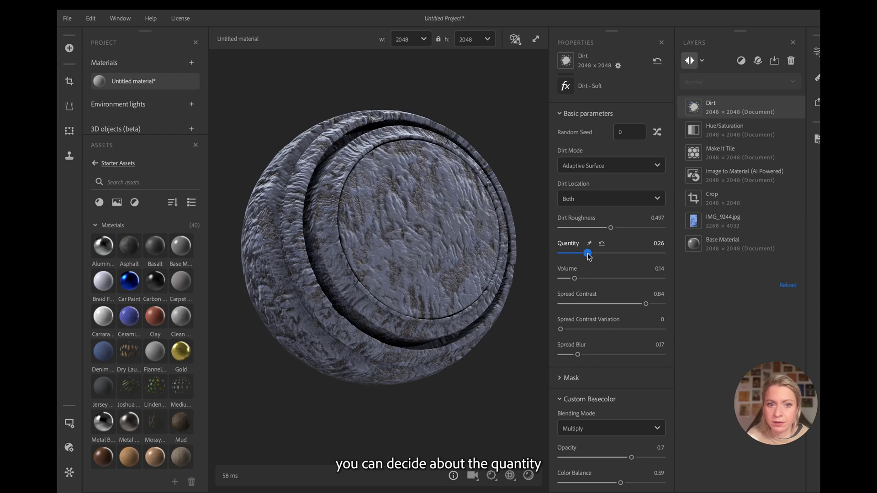
drag(398, 243, 417, 259)
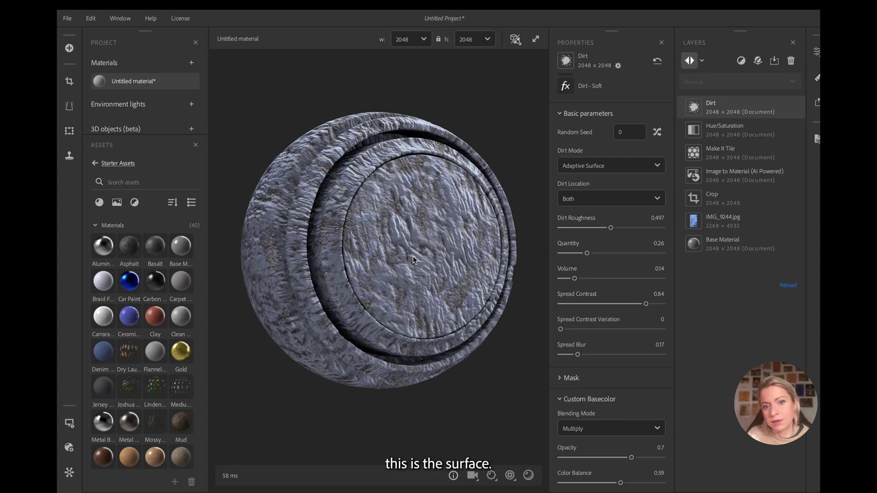
drag(409, 251, 415, 234)
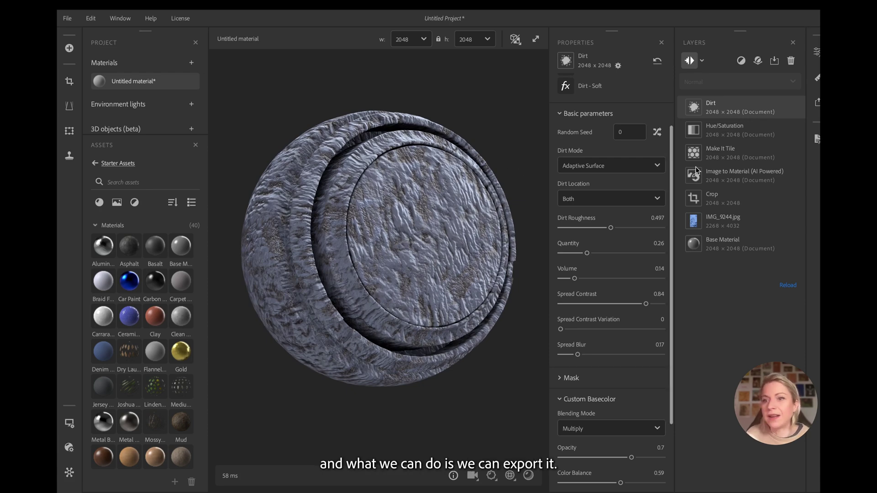
Review the material's export settings, including the PNG format and channels to export, and leave without exporting.
click(817, 102)
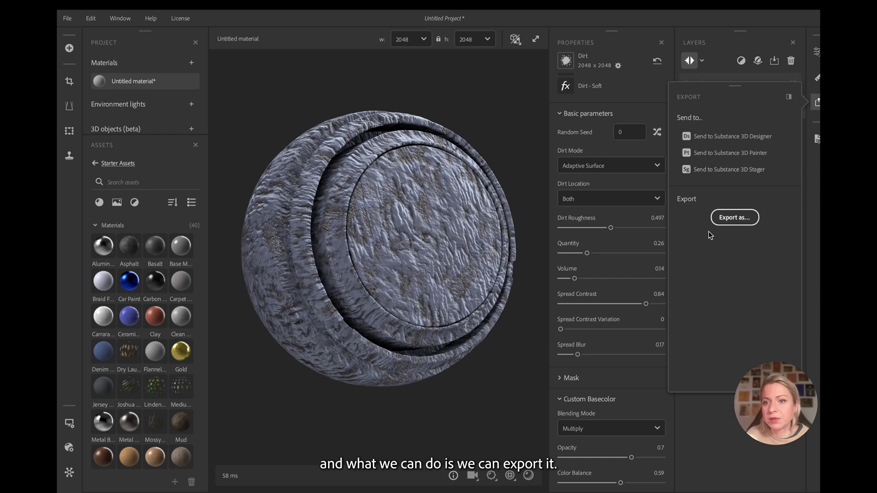
click(734, 218)
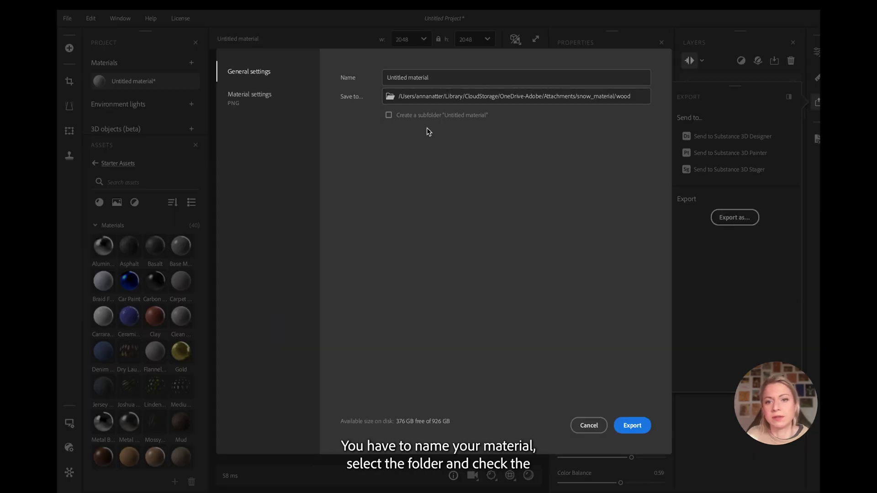
click(261, 96)
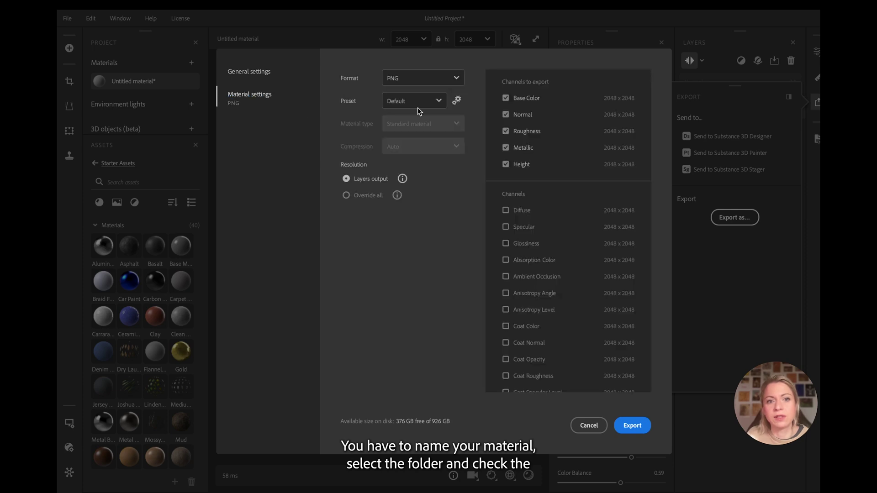
scroll(538, 248, down, 5)
scroll(534, 249, up, 5)
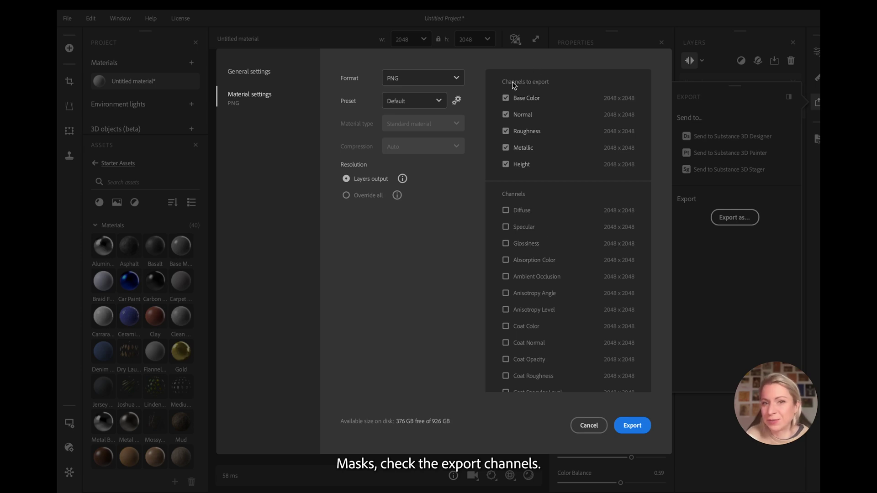
scroll(557, 135, down, 5)
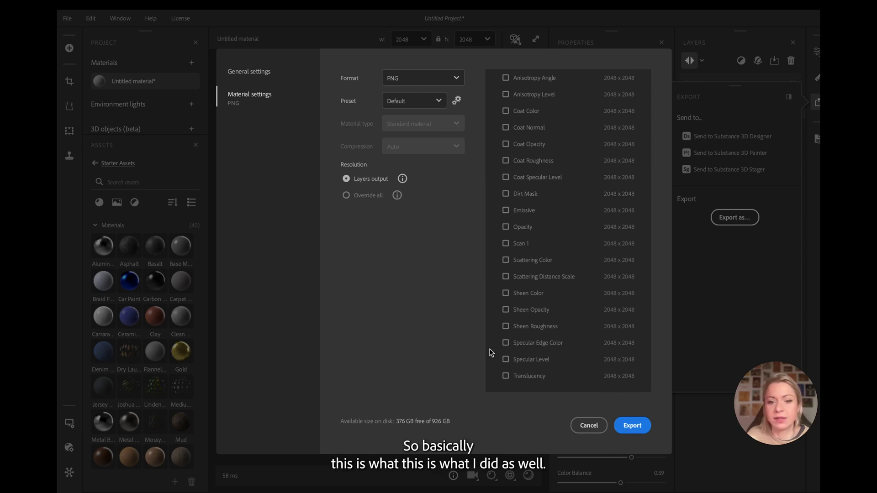
click(587, 425)
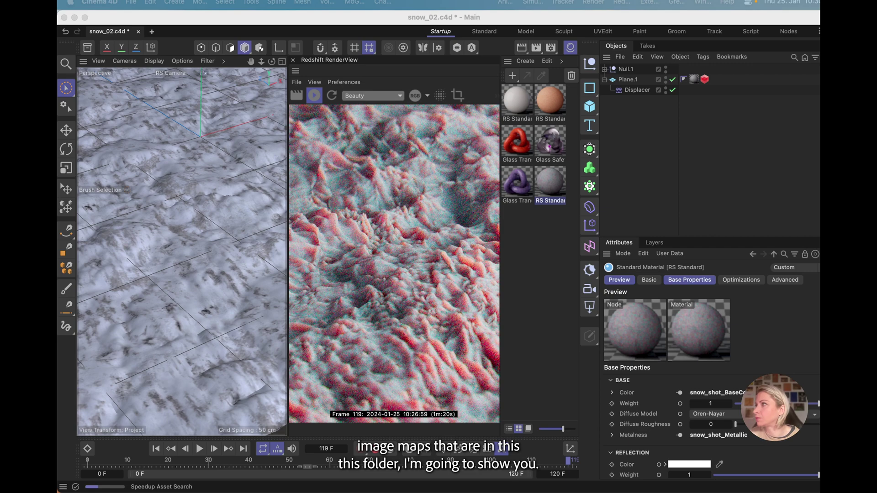
Switch to the Finder folder "text" holding the snow_shot maps and enlarge its icons to 320×320.
key(super+Tab)
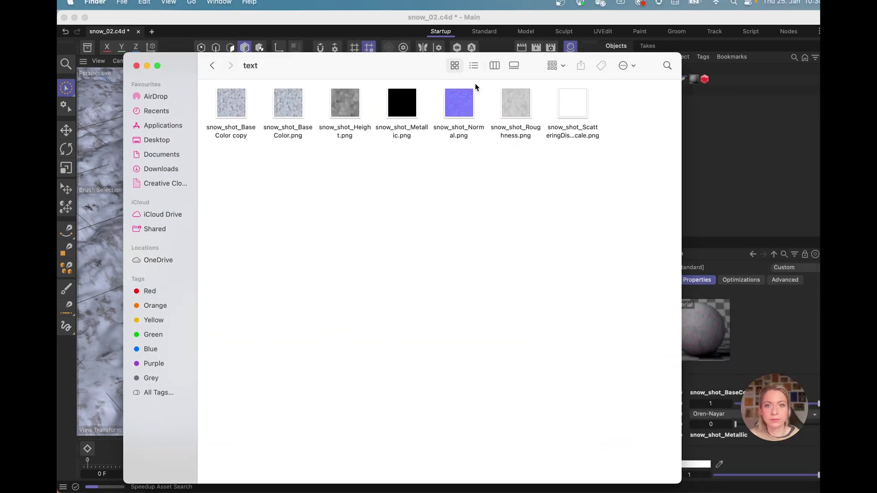
right_click(387, 195)
click(433, 297)
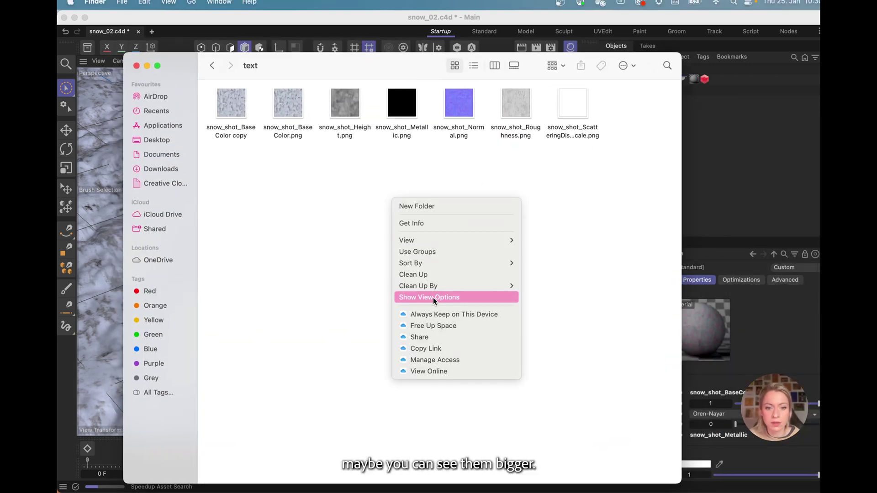
drag(506, 95, 513, 96)
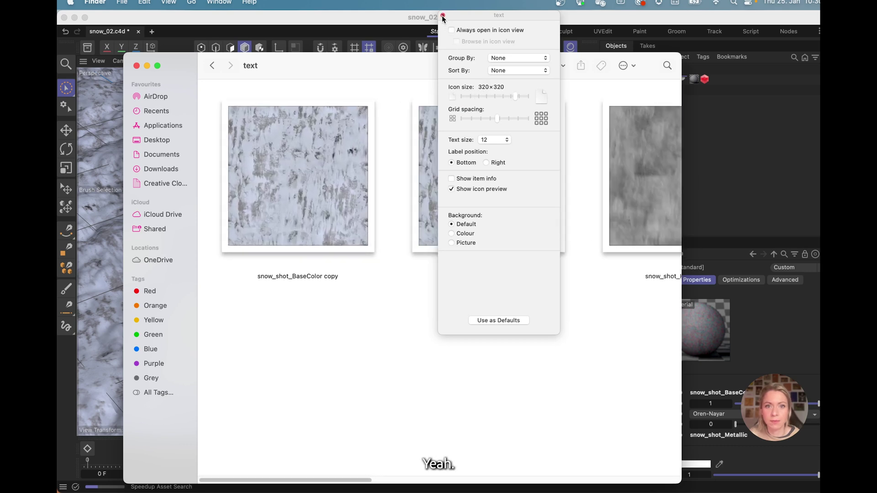
click(442, 15)
Group the texture files in the folder by name and move the folder window slightly higher.
click(554, 65)
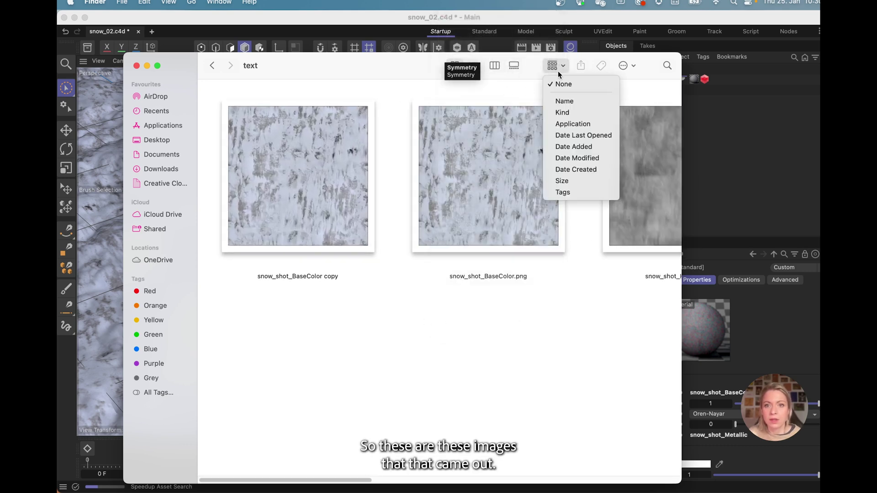
click(566, 97)
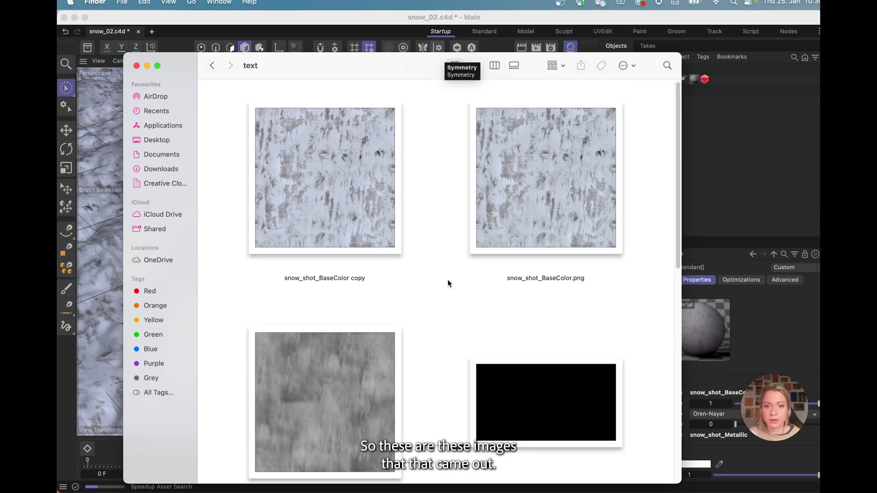
drag(332, 67, 334, 42)
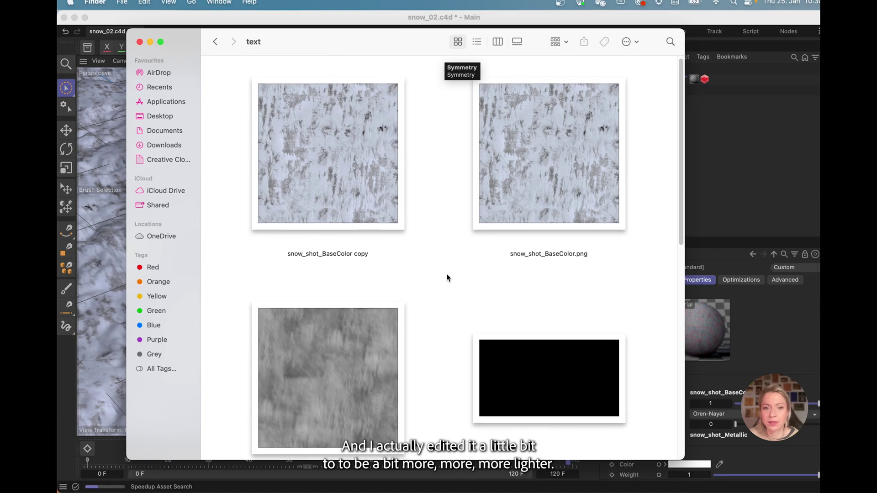
Look through the snow_shot base color, height, metallic, normal and roughness maps, and close the folder window.
scroll(539, 167, up, 1)
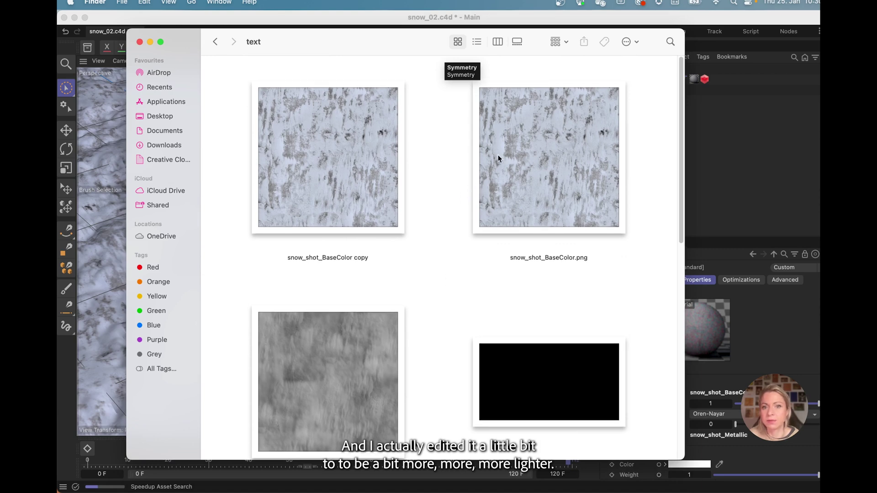
scroll(437, 187, down, 5)
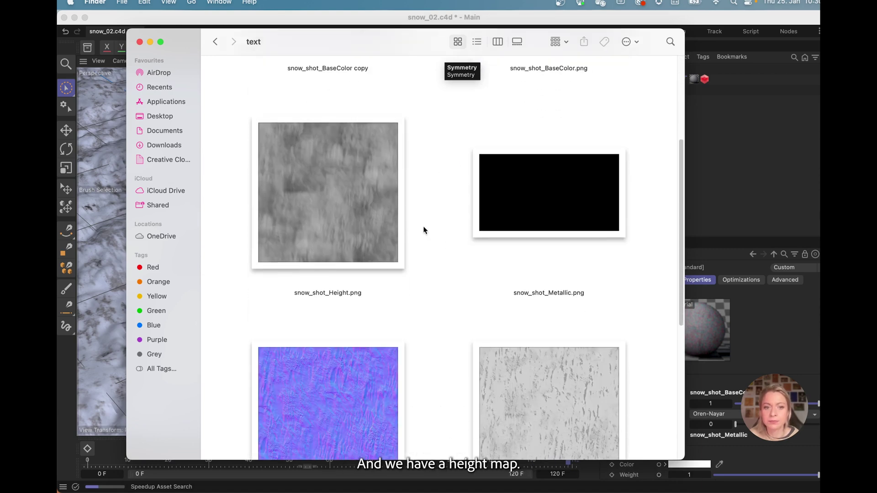
scroll(439, 238, down, 4)
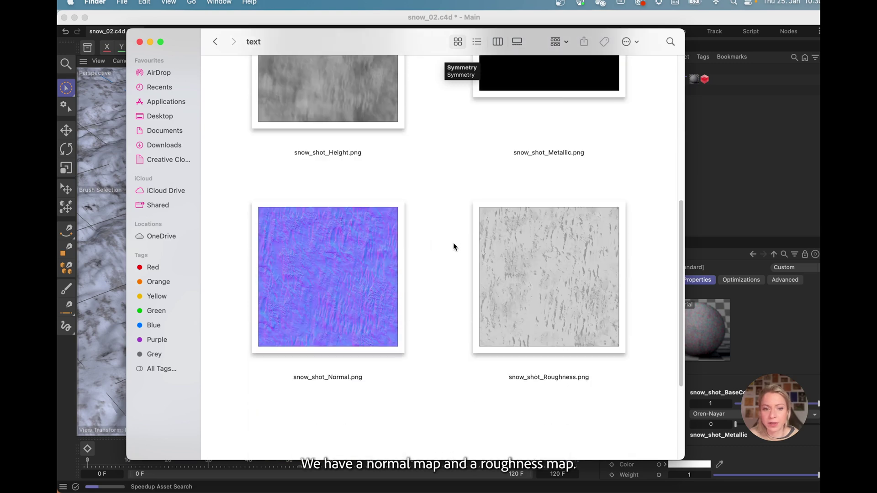
scroll(426, 262, down, 5)
scroll(457, 277, up, 13)
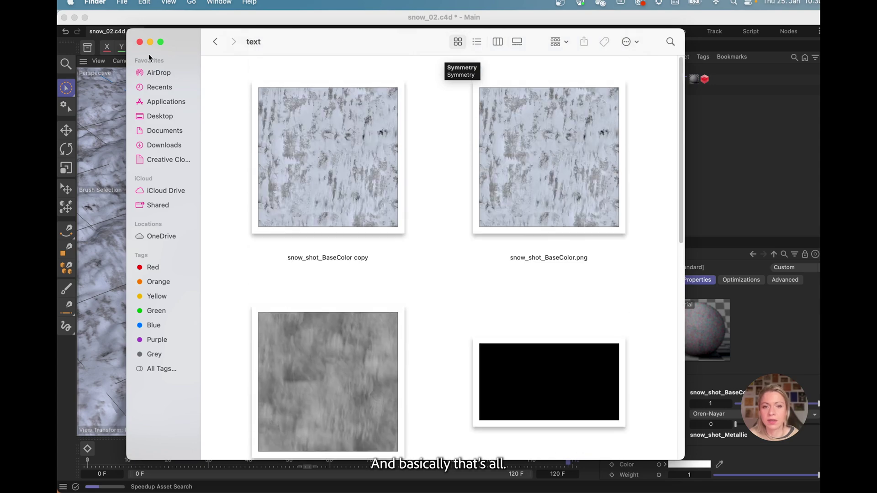
click(140, 43)
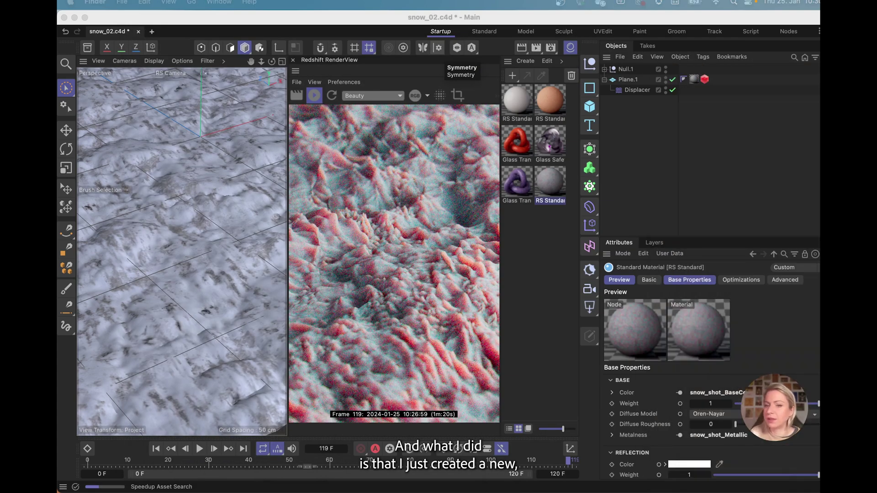
Try to create a new Redshift Standard material in Cinema 4D.
click(511, 76)
click(512, 76)
mouse_move(557, 115)
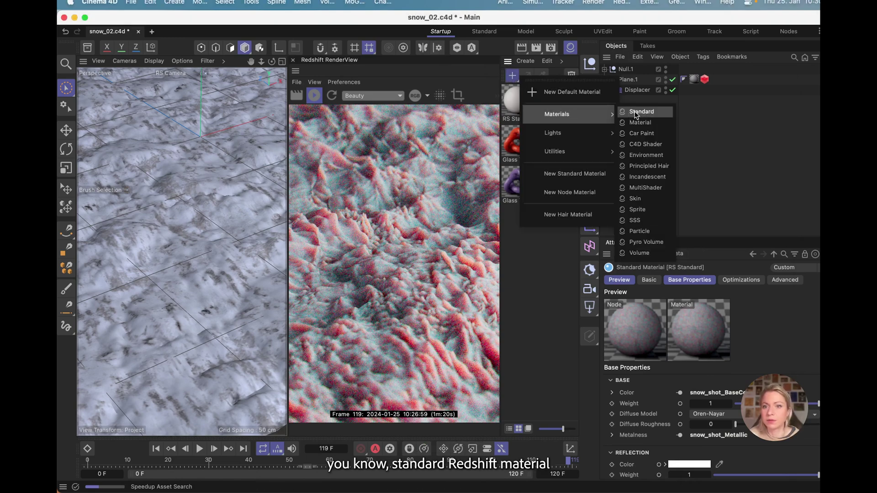
click(625, 113)
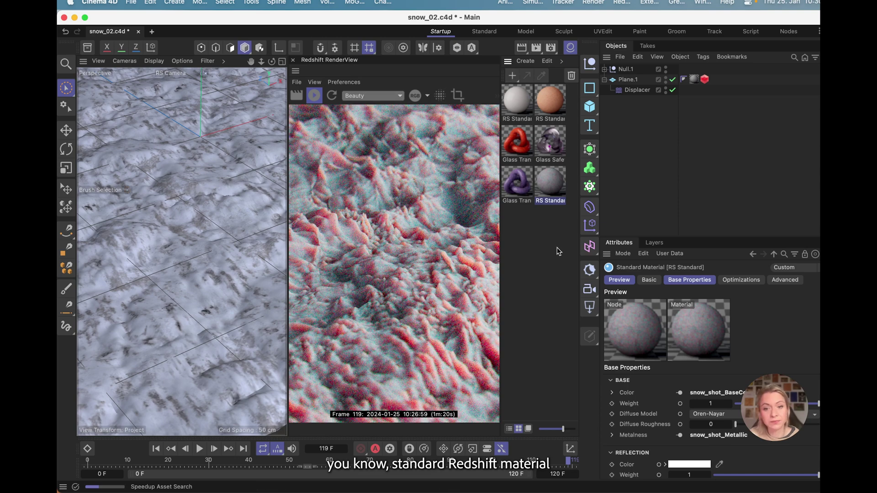
Open the snow RS Standard material in the Node Editor and enlarge its window to fill the screen.
click(550, 196)
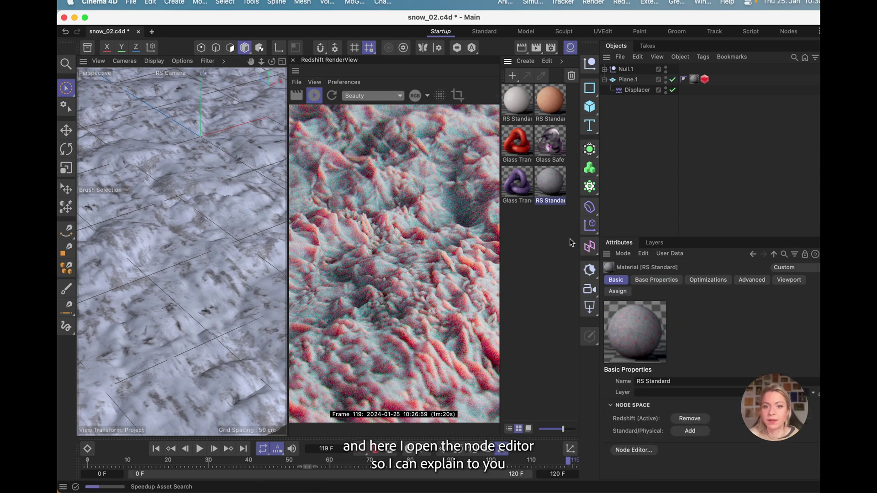
click(635, 450)
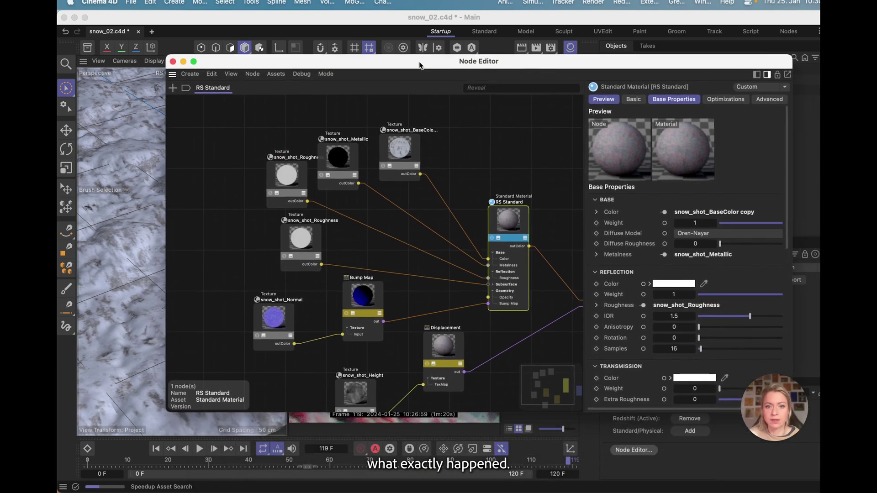
drag(419, 66, 376, 38)
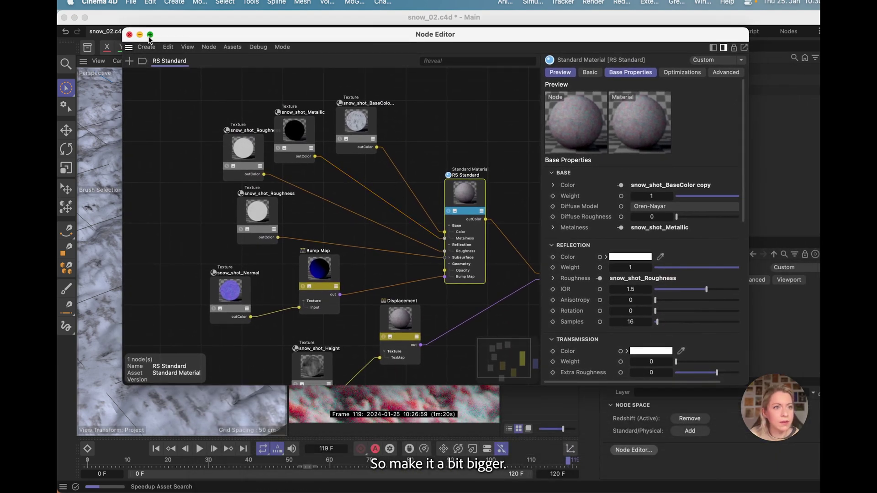
click(150, 34)
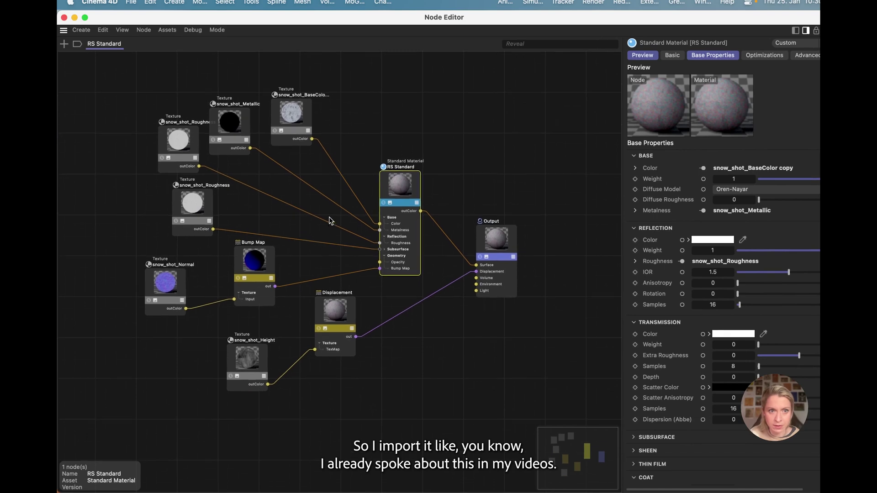
Add a second snow_shot base color texture node to the material graph and delete it again.
click(296, 119)
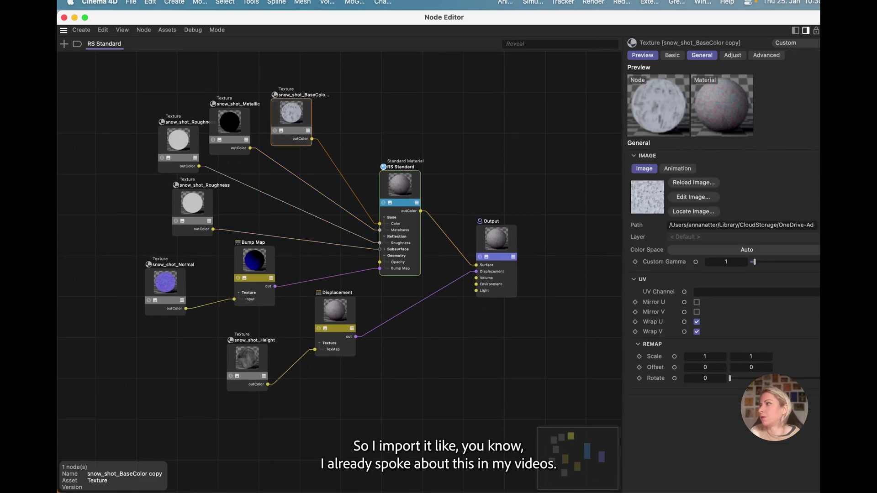
drag(621, 256, 393, 102)
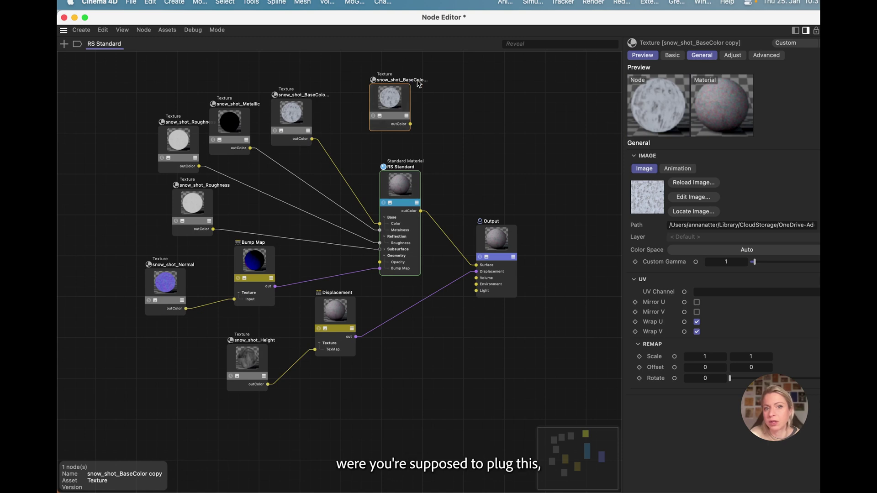
drag(397, 116, 475, 132)
key(Delete)
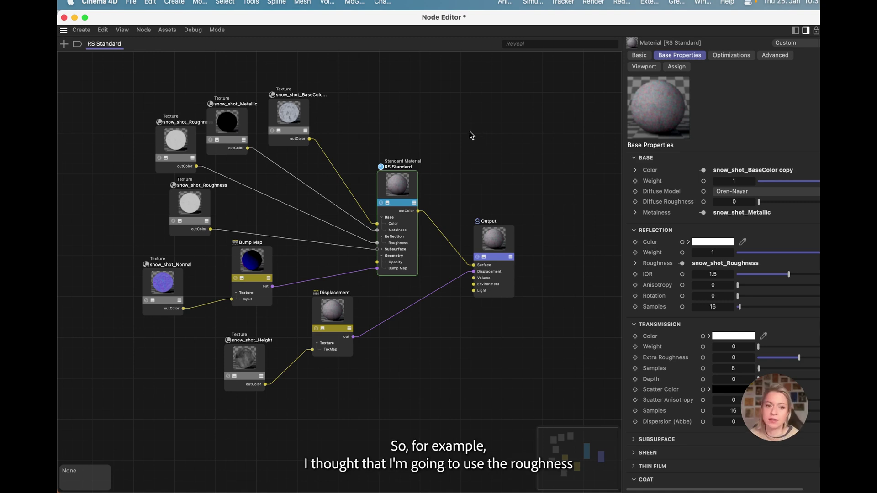
Examine how the snow_shot_Roughness texture feeds the Standard Material's subsurface weight, along with the subsurface radius color and texture settings.
click(190, 209)
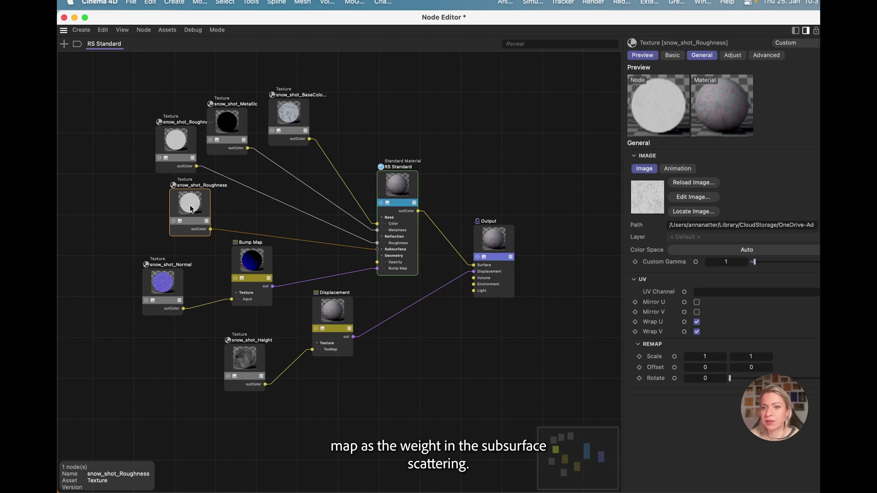
click(391, 252)
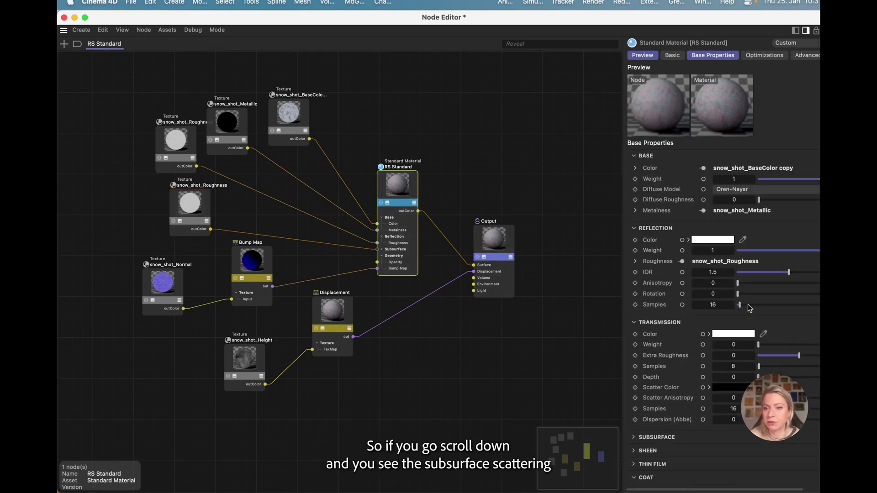
scroll(741, 310, down, 5)
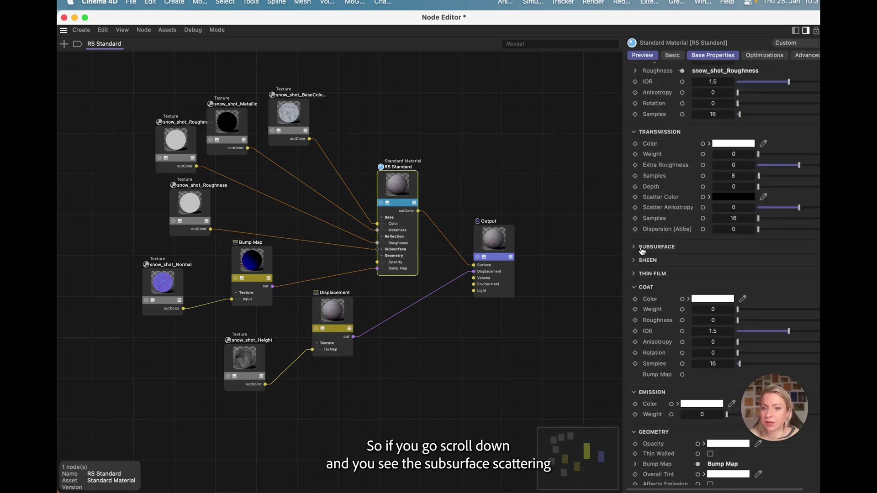
click(635, 247)
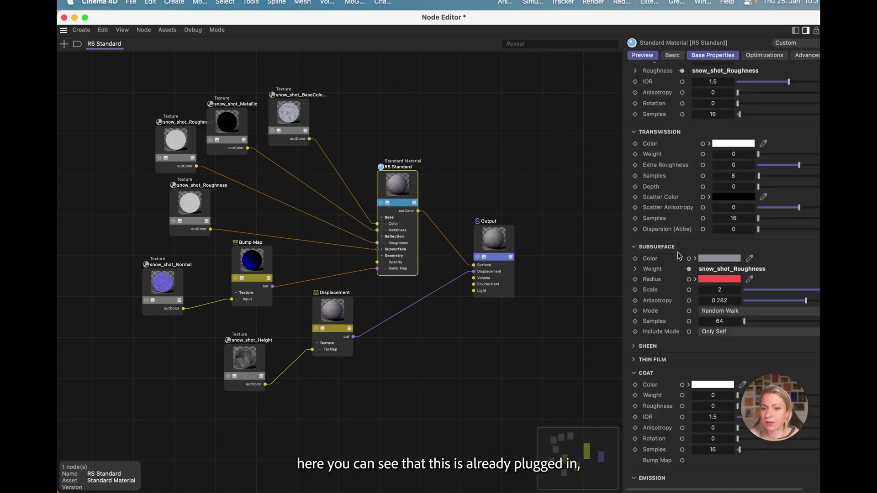
click(635, 269)
scroll(674, 278, down, 8)
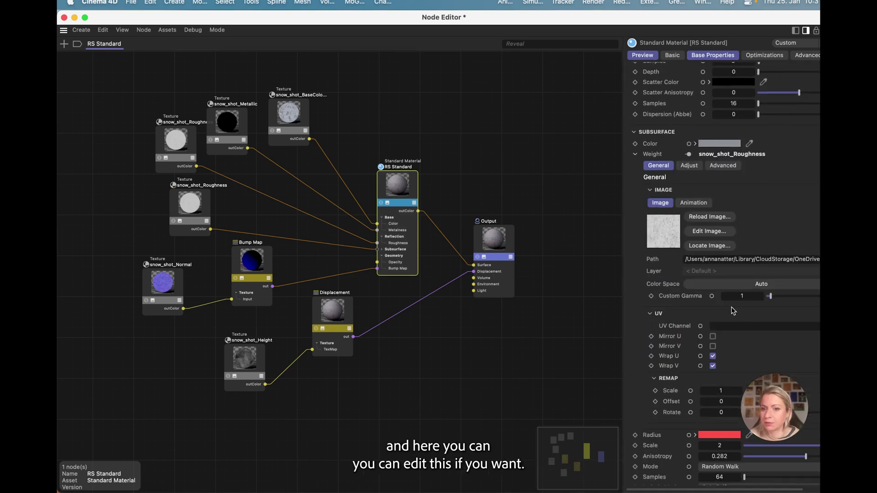
click(651, 192)
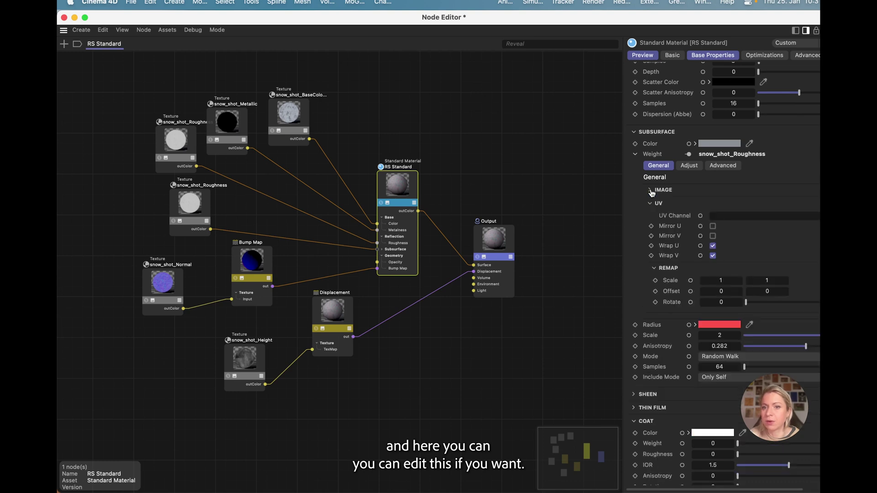
click(635, 154)
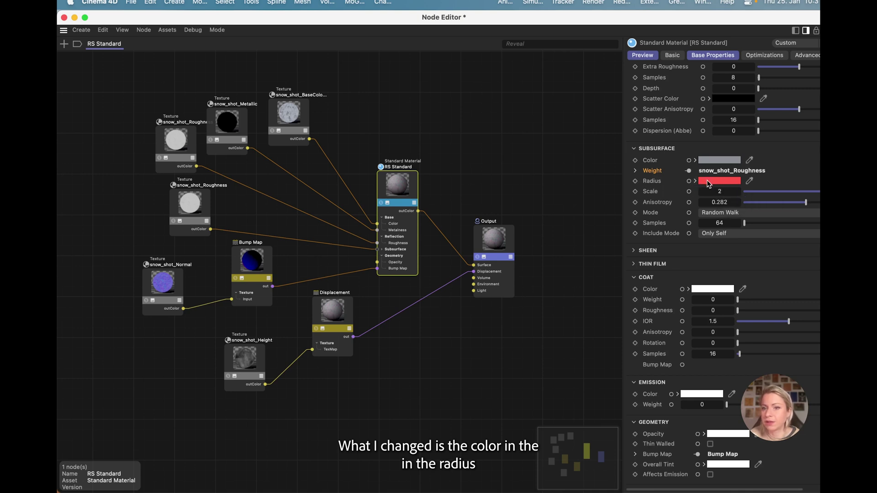
drag(622, 296, 567, 286)
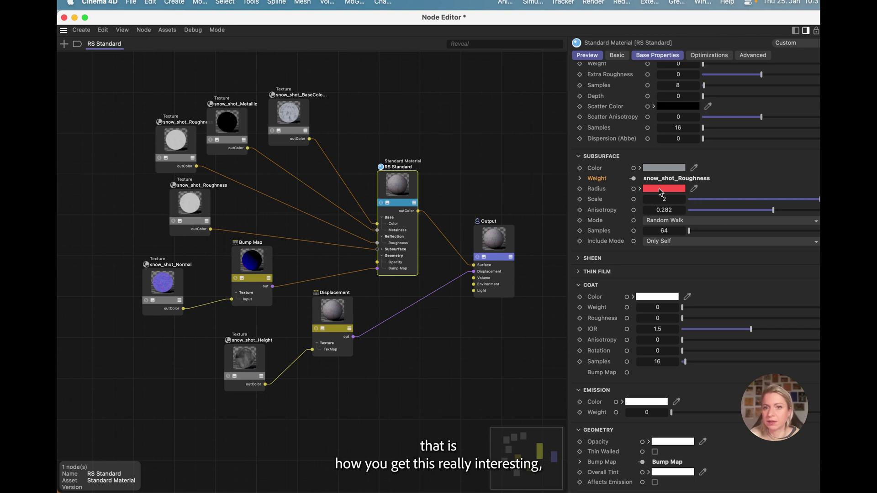
mouse_move(659, 189)
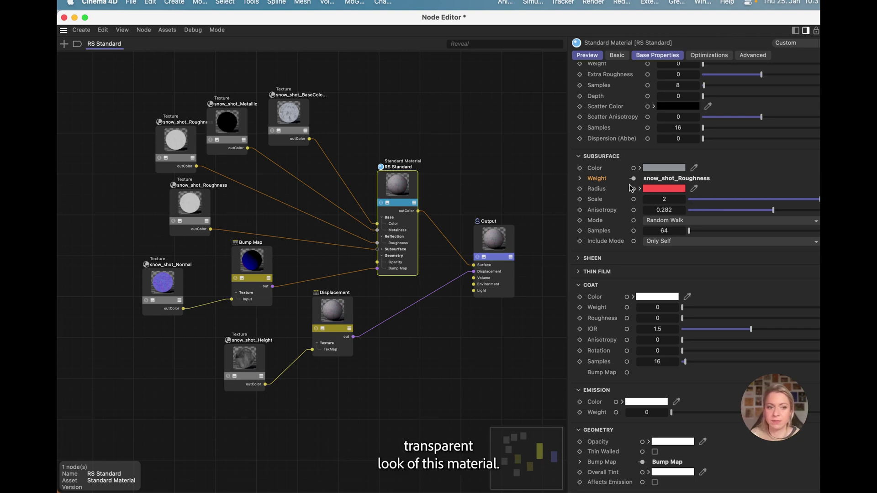
Review the Bump Map and Displacement node settings and close the Node Editor.
click(250, 266)
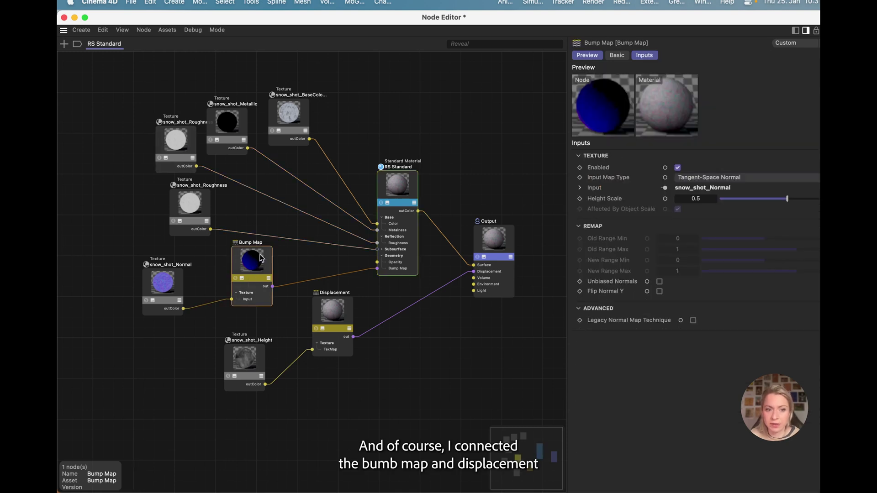
click(335, 307)
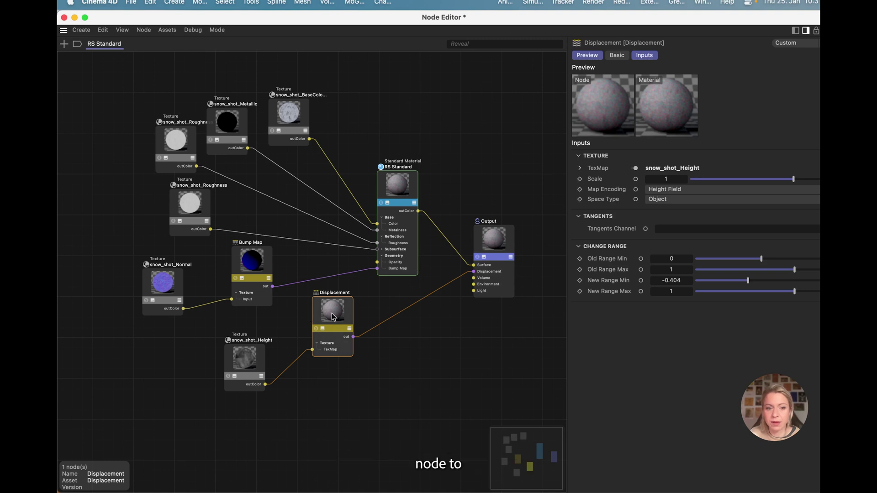
drag(332, 315, 336, 318)
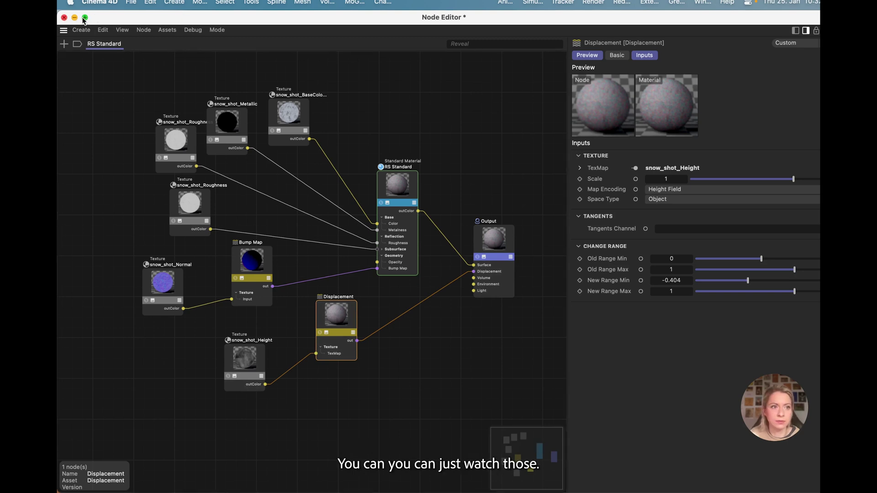
mouse_move(85, 19)
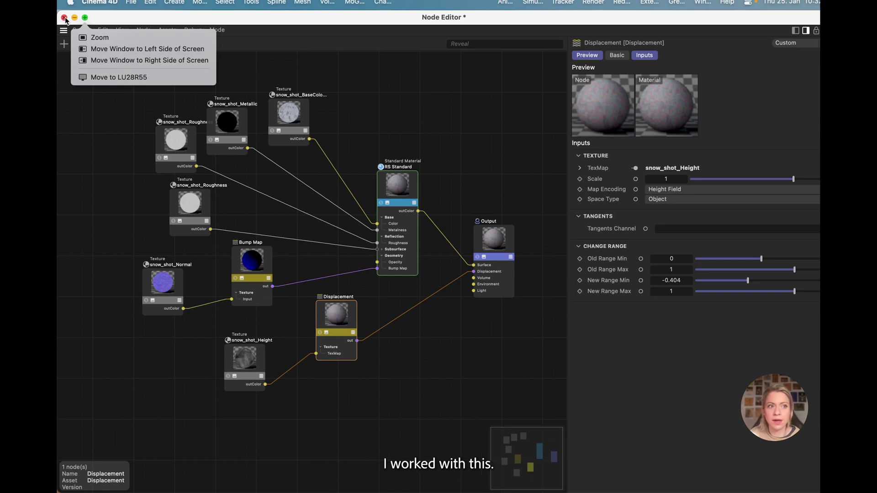
click(64, 17)
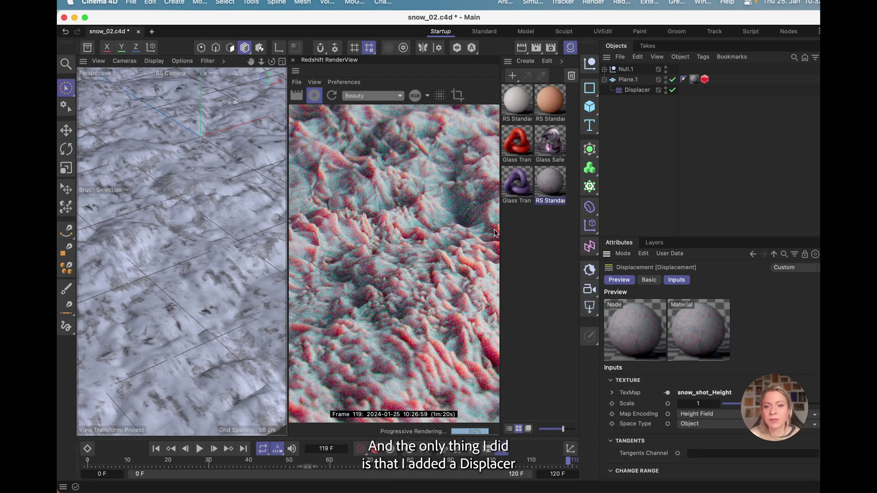
Examine the Displacer's shading and its Noise shader properties on the plane.
click(636, 90)
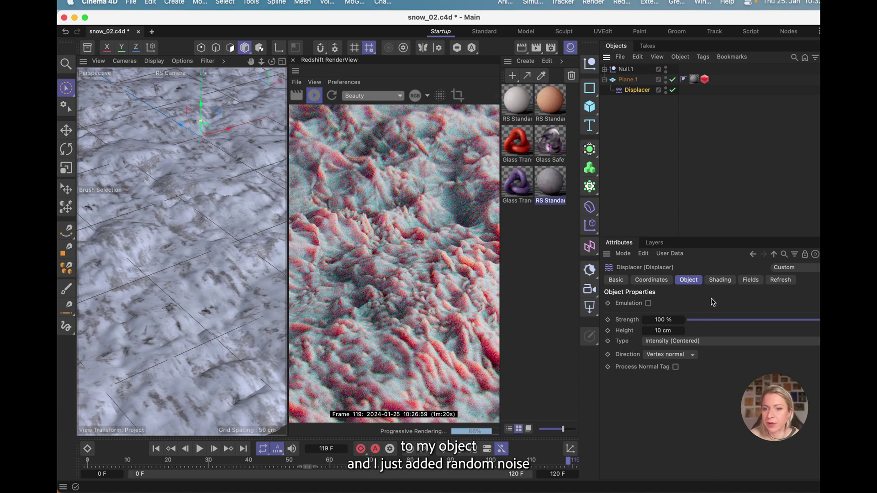
click(719, 282)
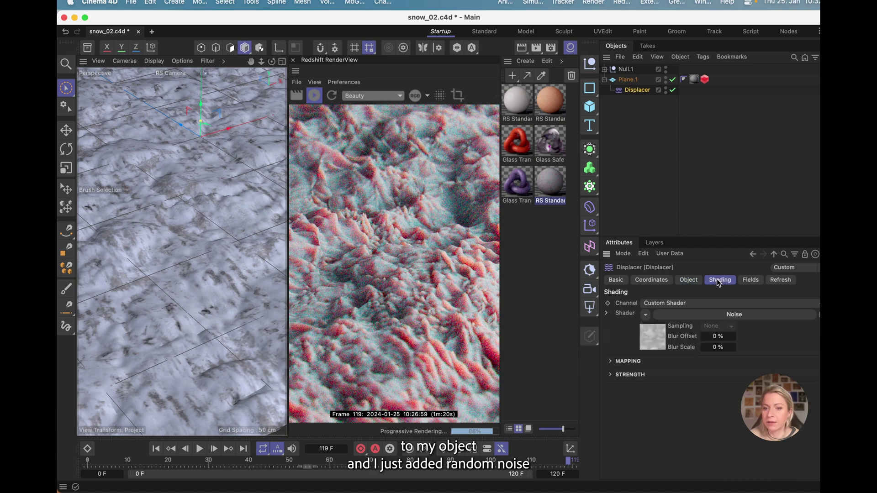
click(655, 340)
scroll(701, 356, down, 3)
scroll(709, 362, up, 3)
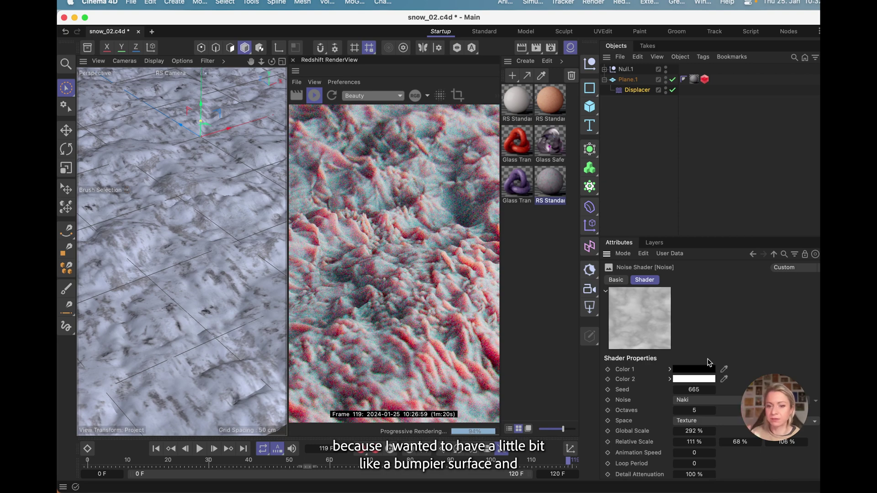
scroll(715, 359, down, 4)
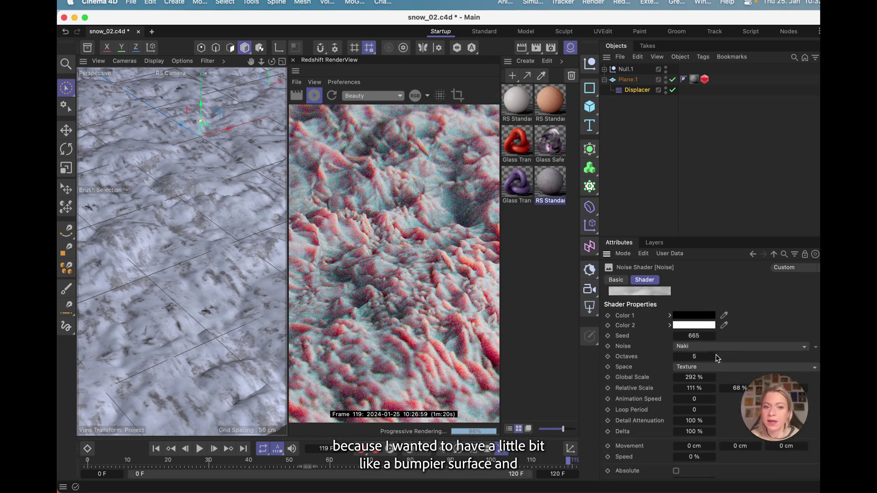
scroll(730, 356, up, 4)
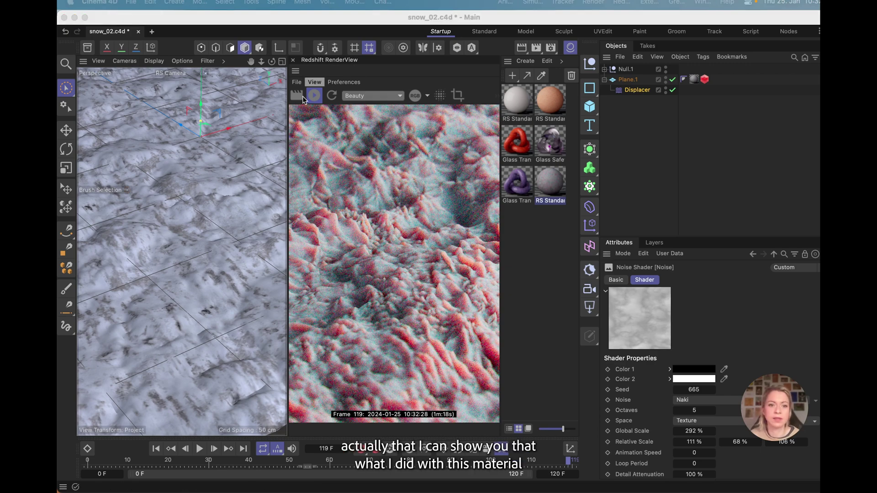
click(132, 2)
mouse_move(190, 71)
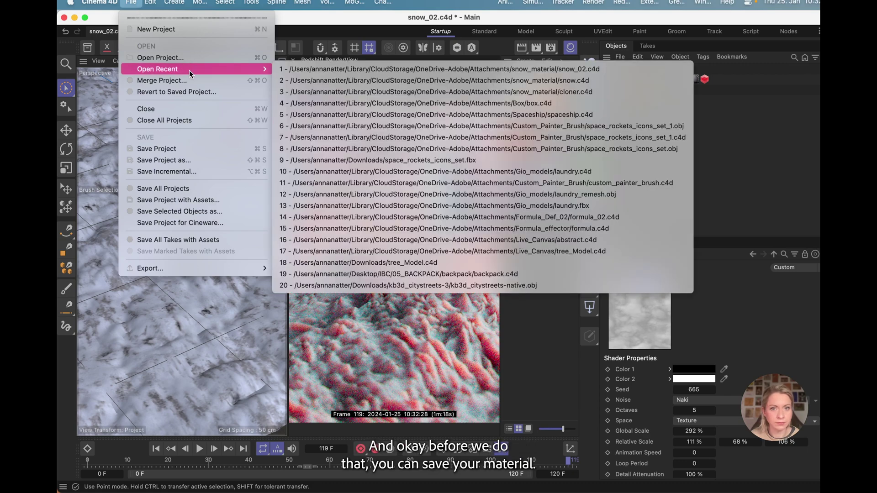
mouse_move(150, 2)
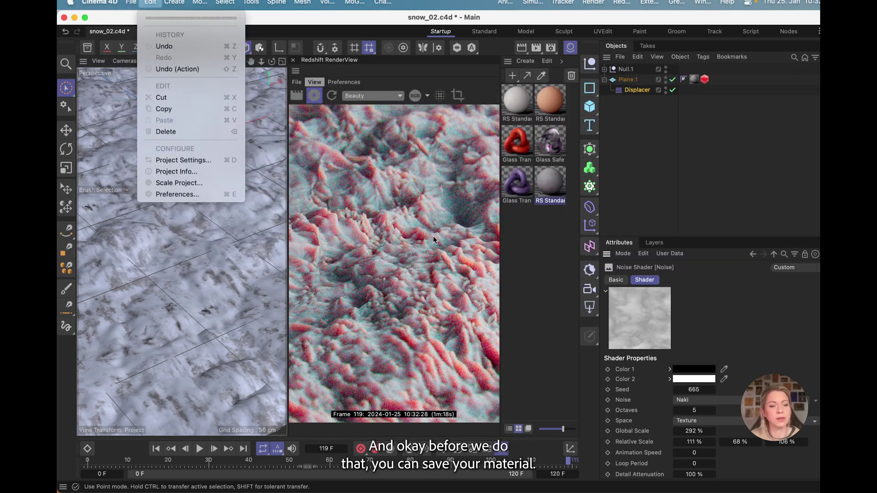
click(403, 133)
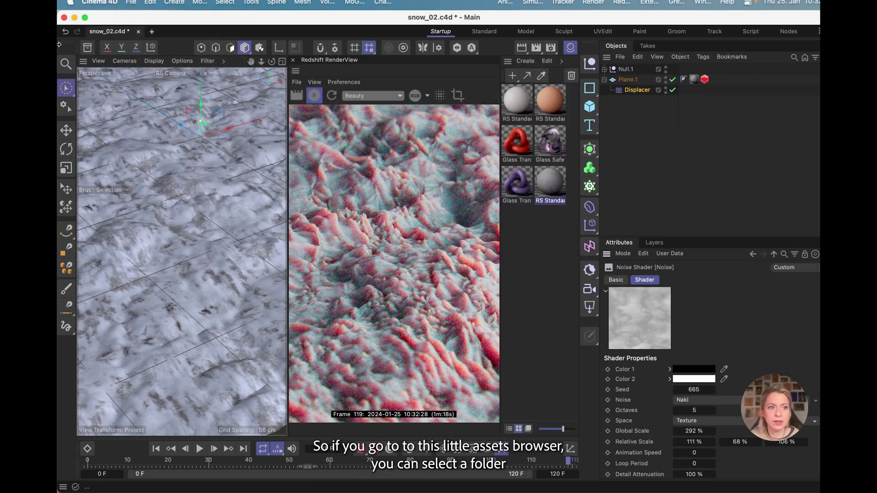
Show the Asset Browser beside the viewport in the snow_02.c4d project.
click(89, 48)
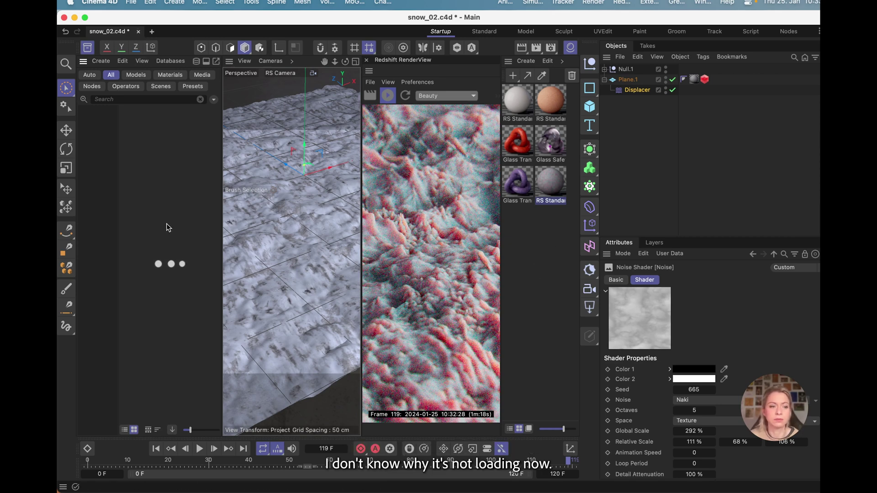
click(83, 61)
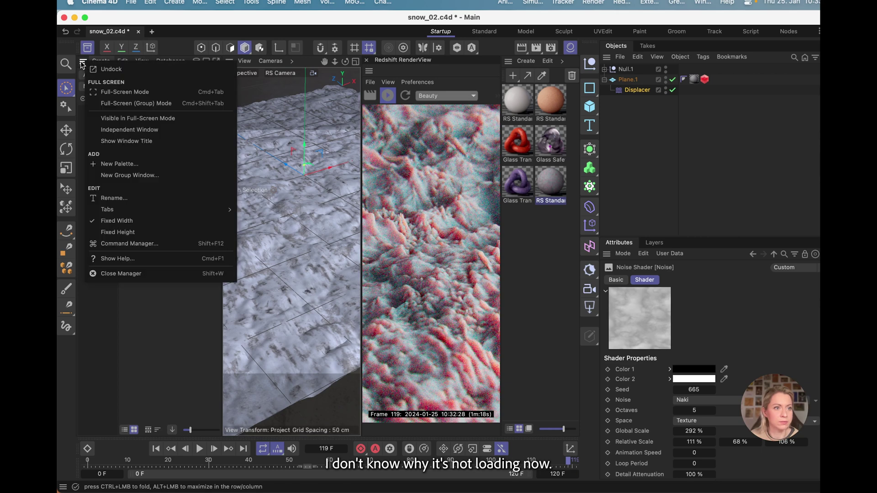
key(Escape)
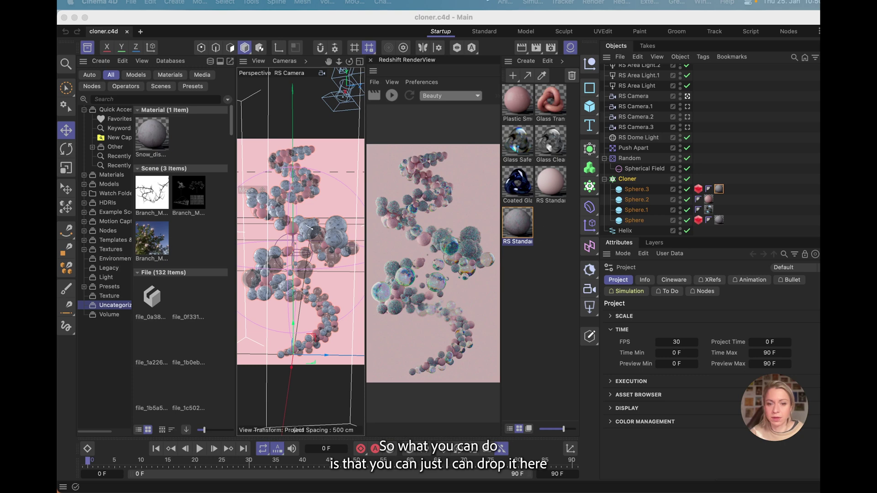
Try to store the snow RS Standard material of cloner.c4d in the Asset Browser's Uncategorized category, and select that material.
drag(517, 228, 190, 145)
click(510, 233)
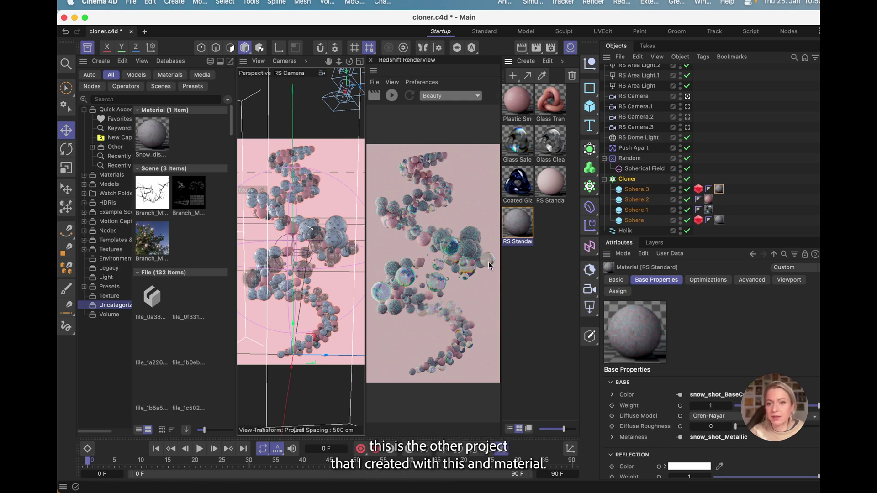
Make RS Camera.1 the active camera and start the interactive Redshift render of the cloned spheres.
click(688, 106)
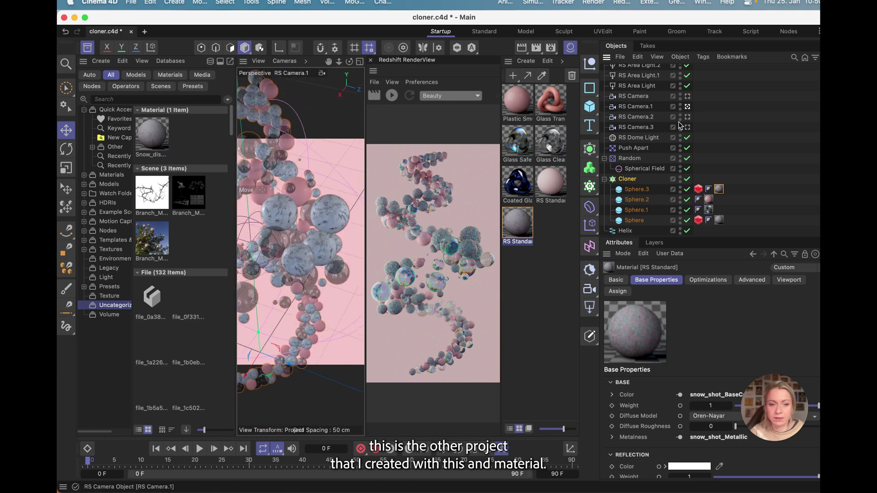
click(392, 95)
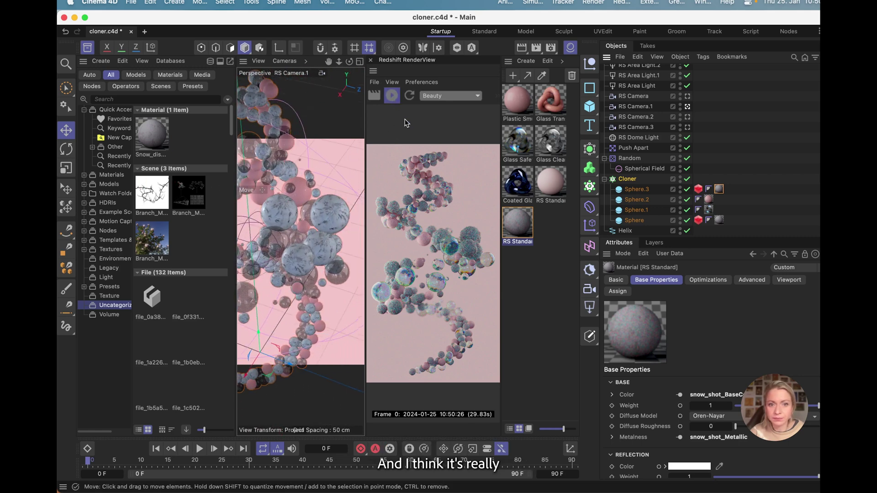
Hide the Asset Browser, frame the Redshift render, and enlarge it to inspect the snow-textured spheres up close.
click(88, 48)
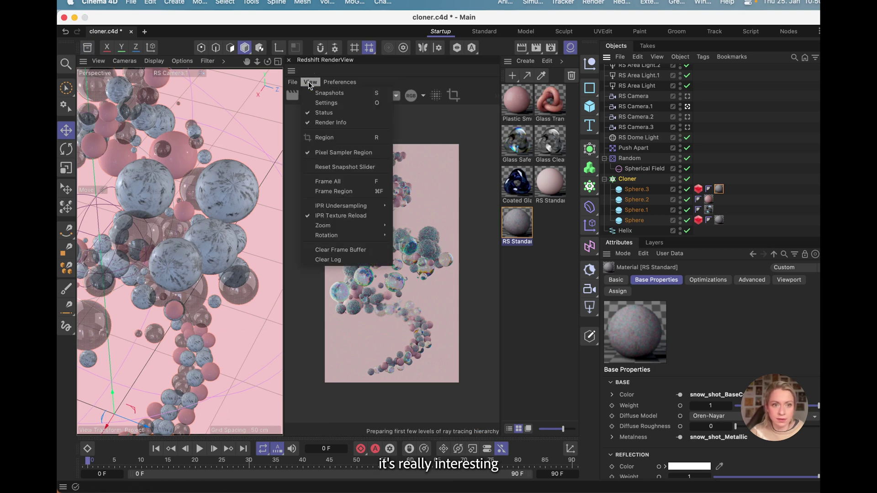
click(328, 182)
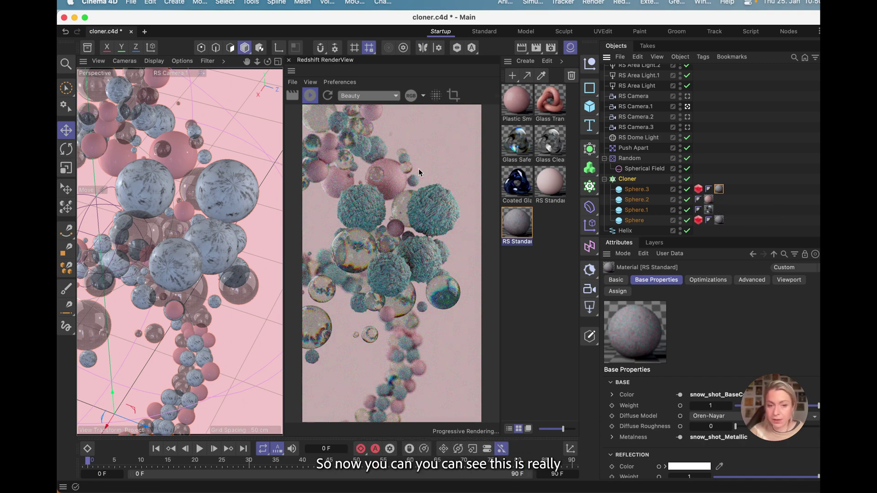
scroll(435, 190, up, 5)
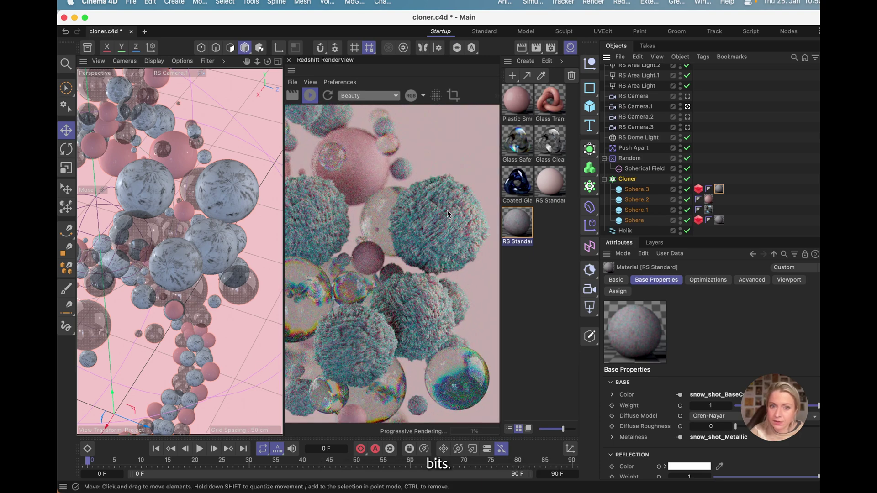
Show the geometry settings of Sphere.3's Redshift Object tag, with both the tessellation and displacement sections fully in view.
click(698, 189)
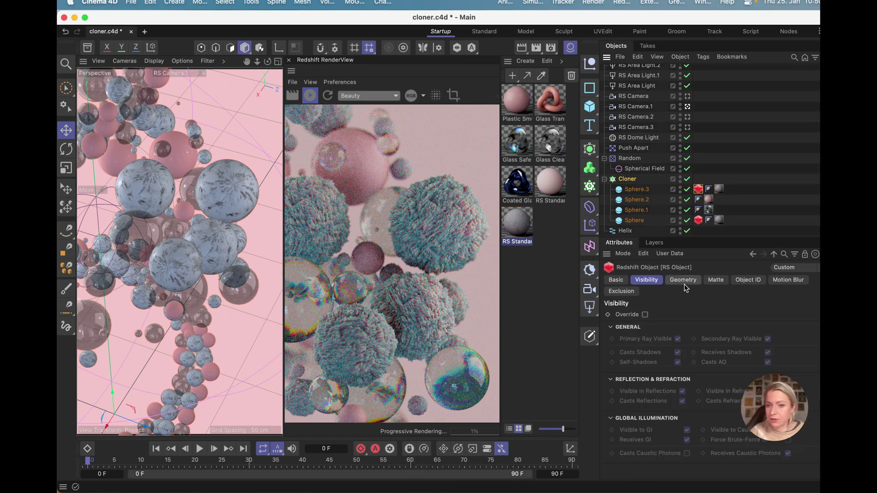
click(683, 282)
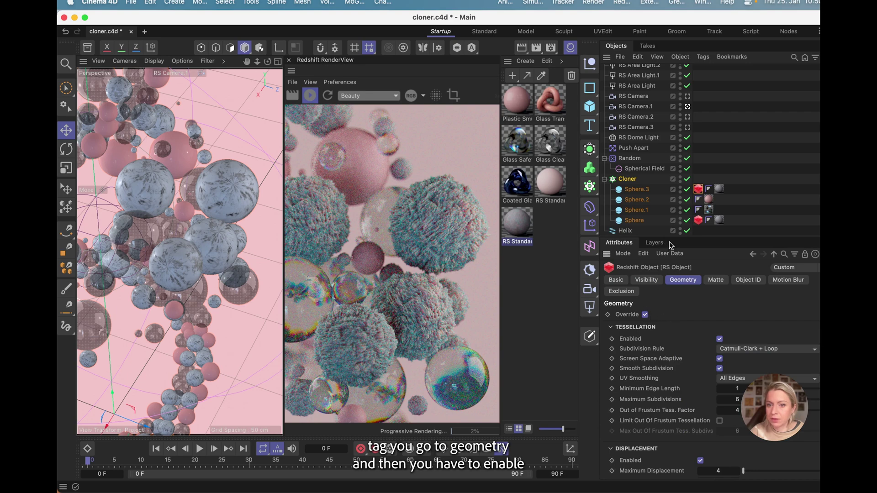
drag(668, 237, 649, 110)
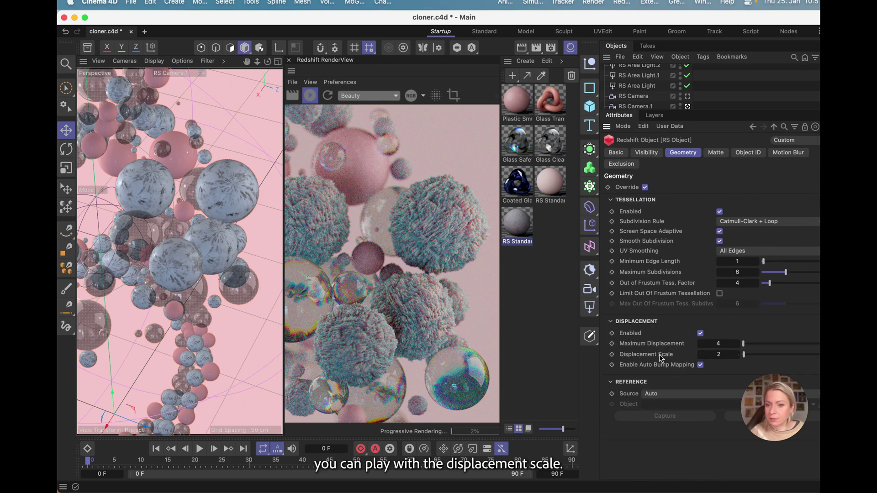
Try a Displacement Scale of 4 in Sphere.3's Redshift Object tag.
click(725, 355)
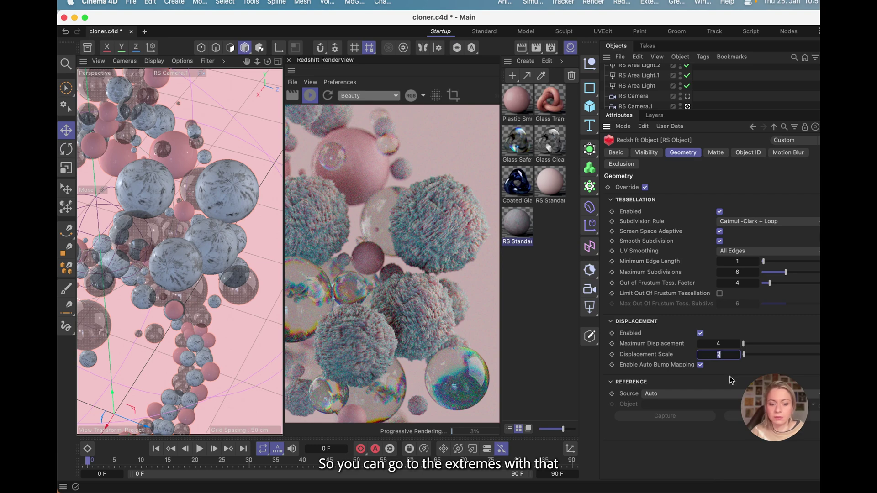
text(4)
key(Return)
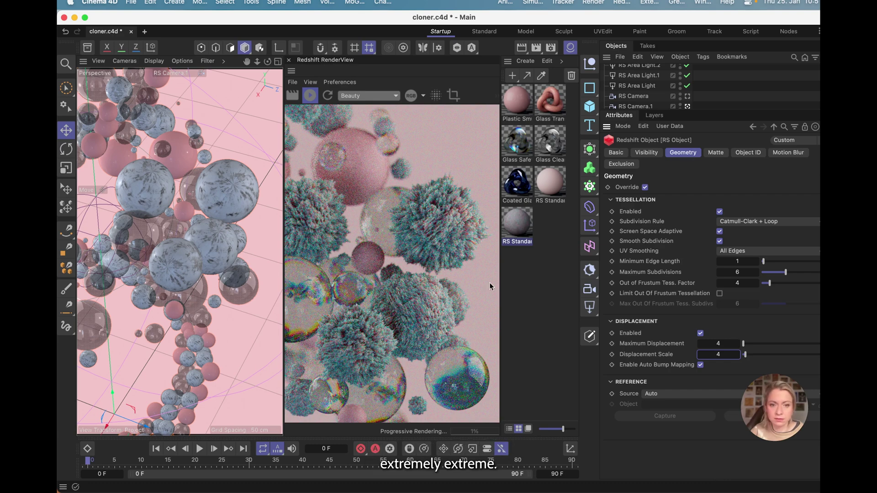
Set the Displacement Scale of Sphere.3's Redshift Object tag to 1.
double_click(718, 354)
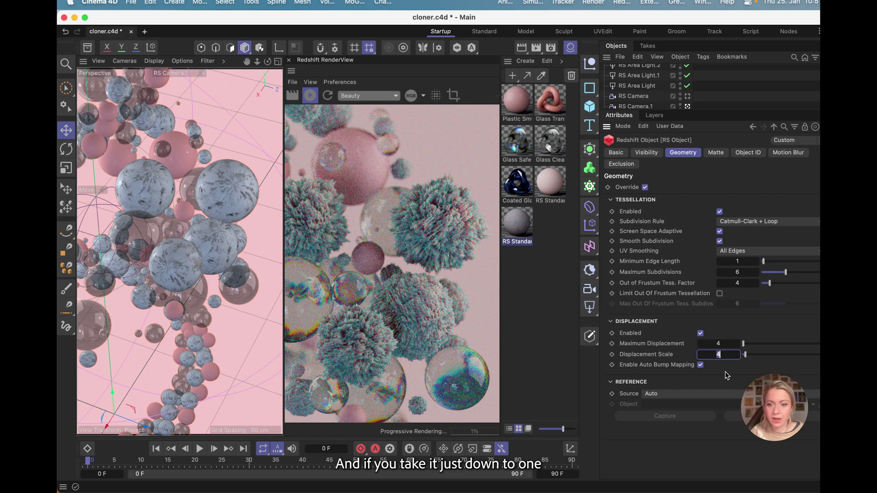
text(1)
key(Return)
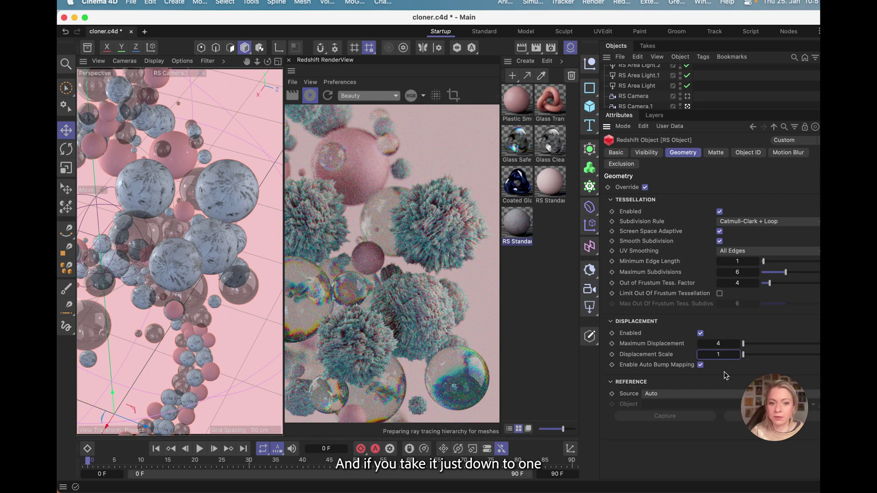